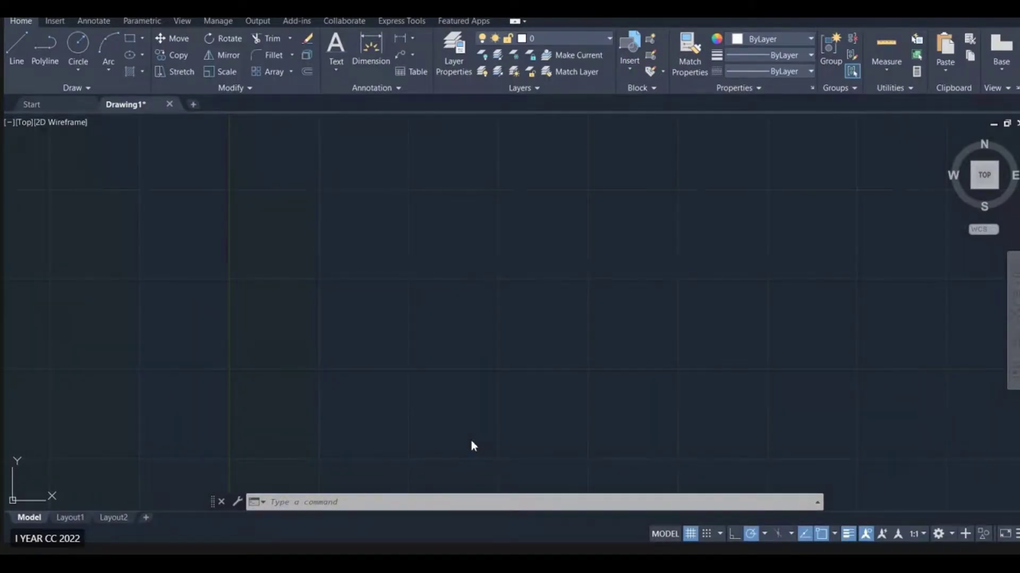
Write the single-line note 'Draw an involute of a square of side 40 mm.' at height 3.0, angle 0
key("F7")
left_click(339, 71)
left_click(361, 119)
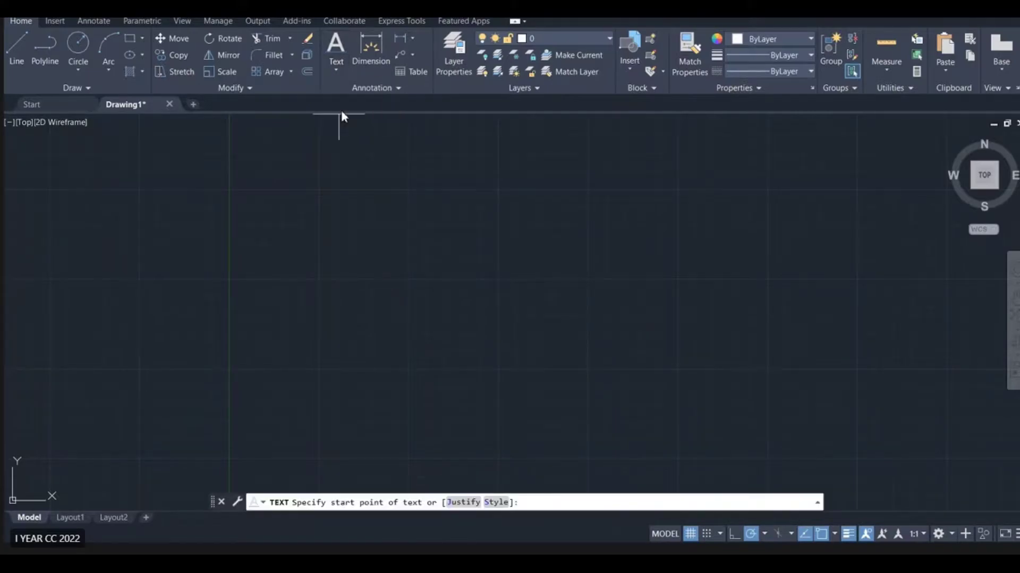
left_click(204, 178)
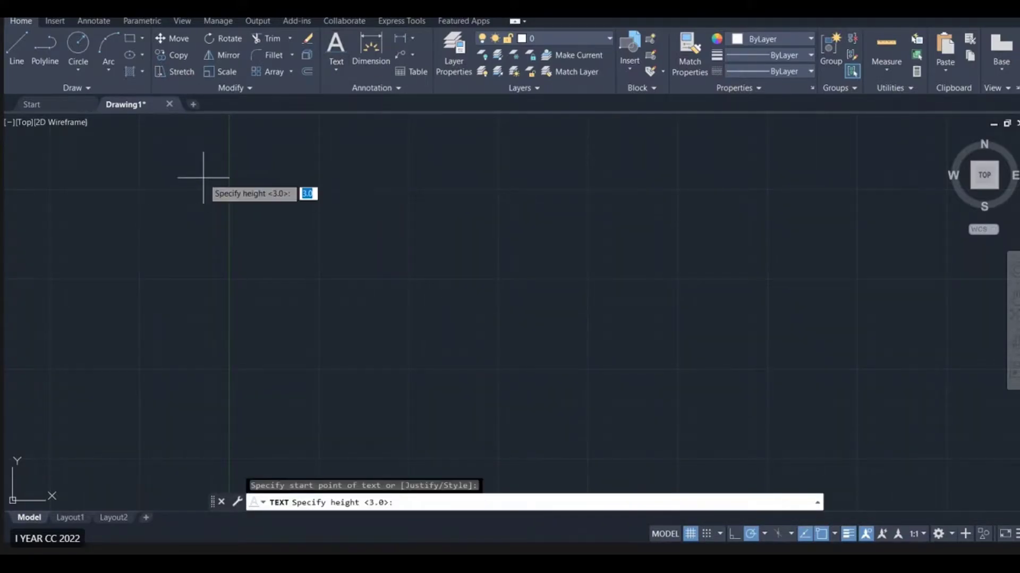
key("Return")
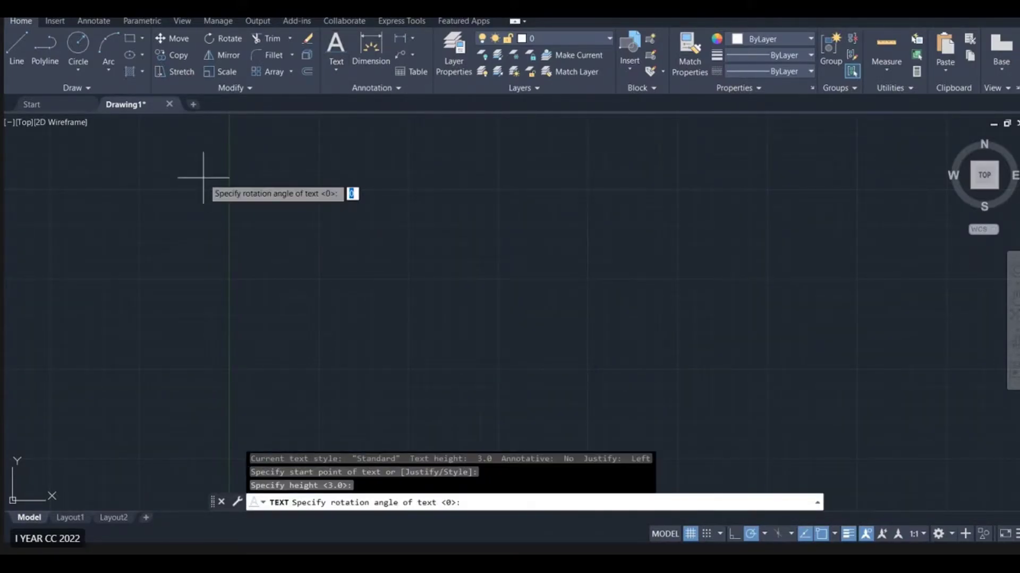
key("Return")
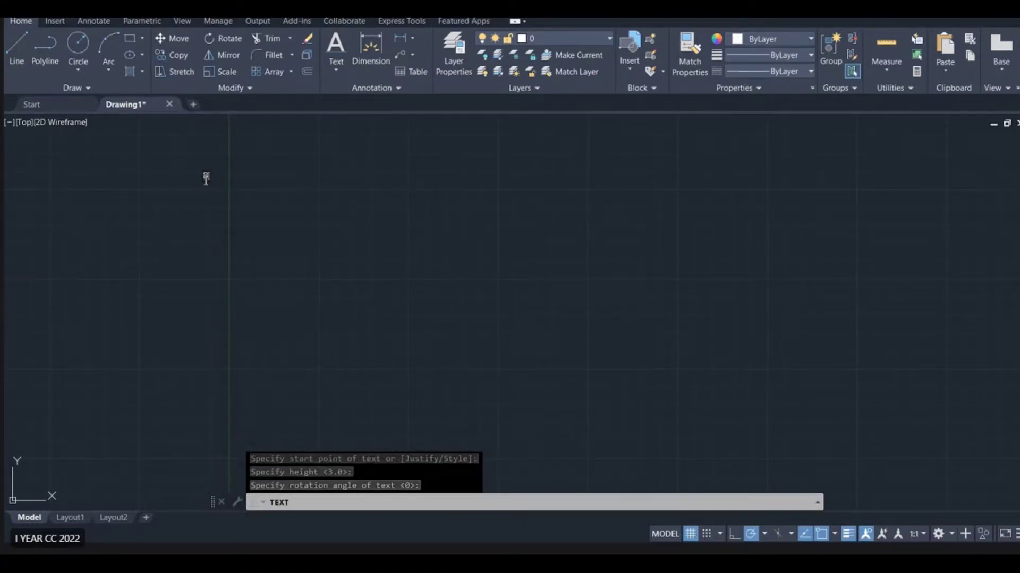
type("Draw an in")
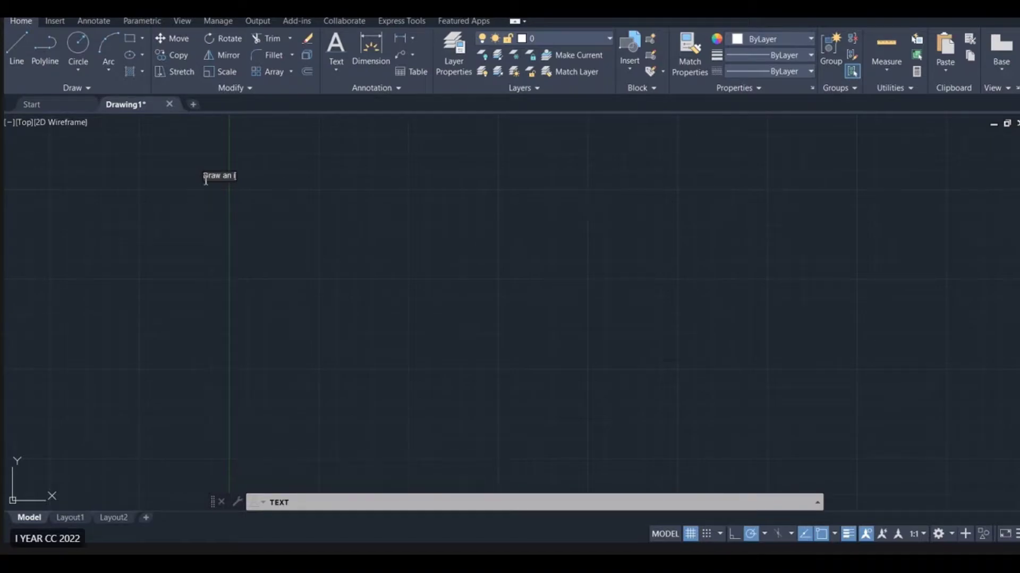
type("volute oa a squarre")
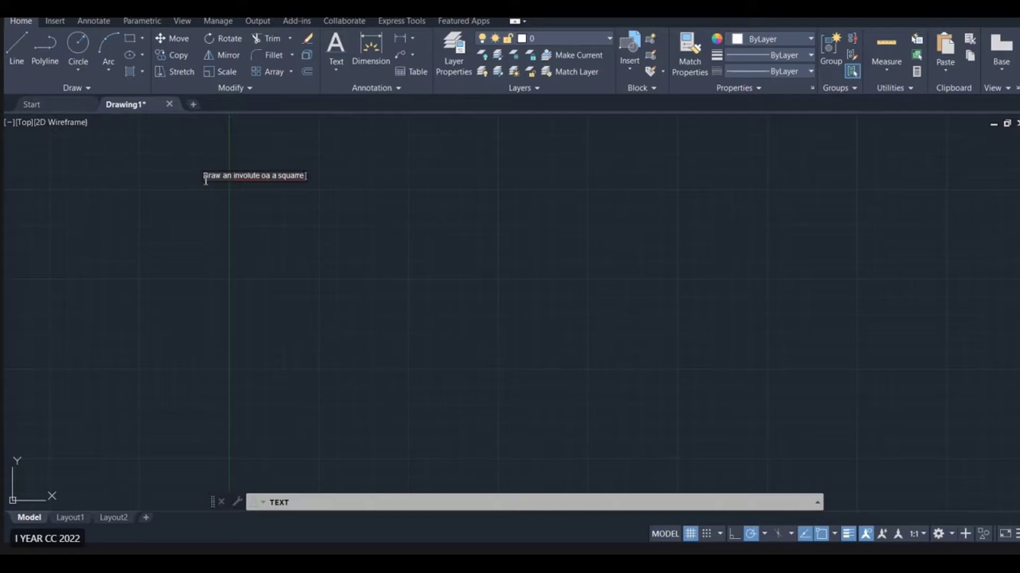
key("BackSpace")
key("BackSpace")
type("e of side 40 mm.")
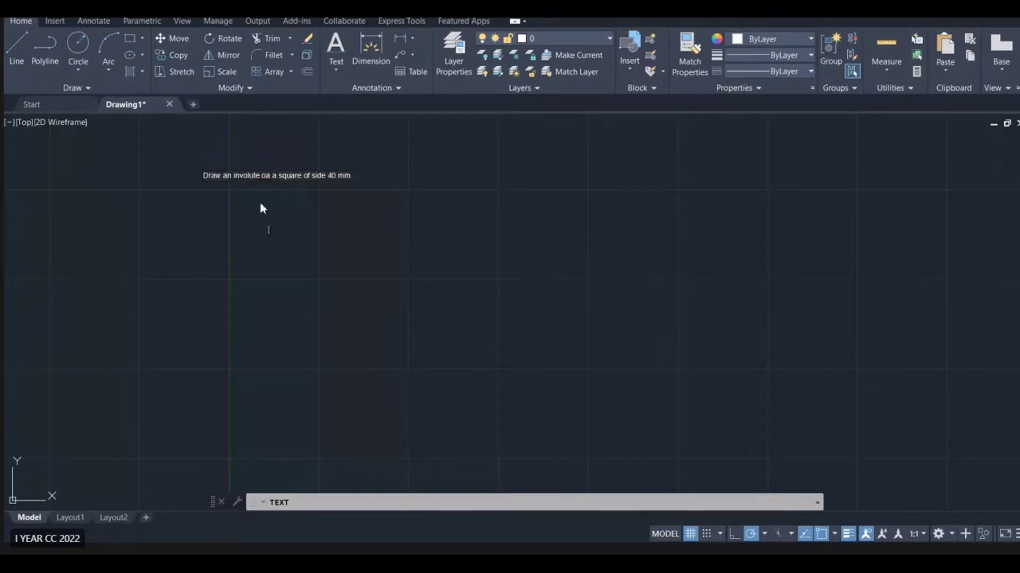
key("Return")
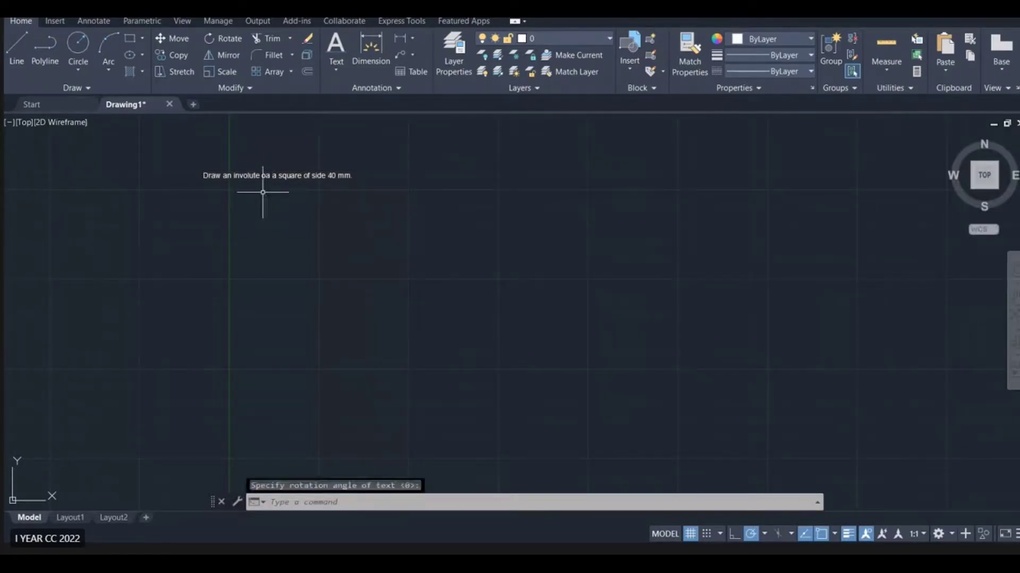
Edit the note to correct the misspelled 'oa' to 'of'
left_click(268, 176)
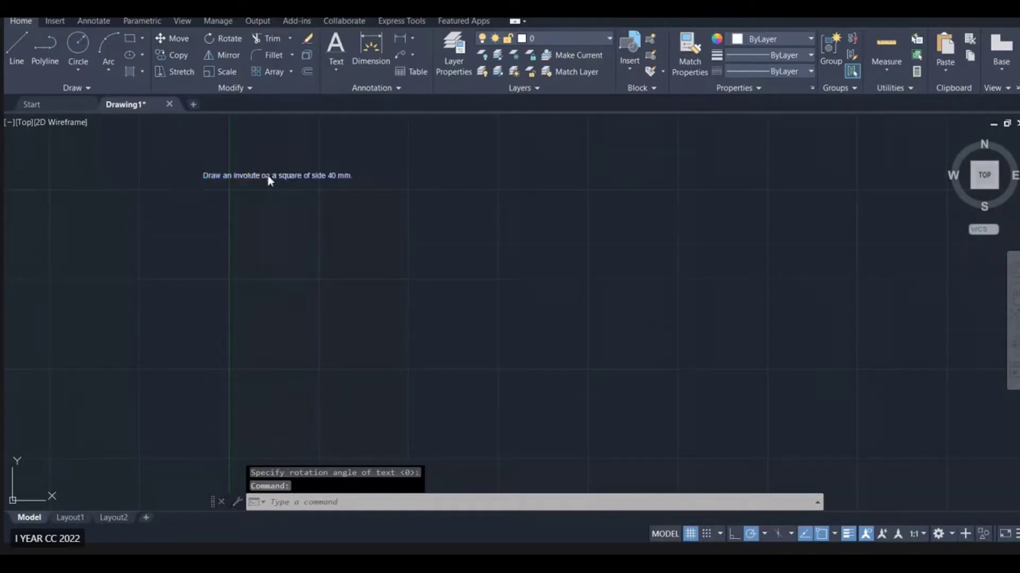
double_click(267, 175)
left_click(268, 175)
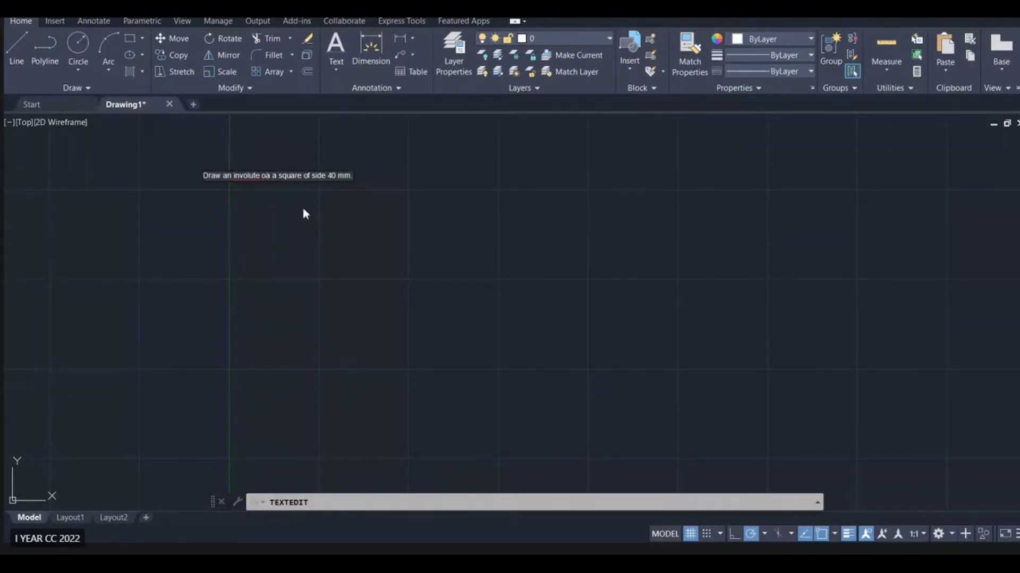
key("BackSpace")
type("f")
left_click(211, 240)
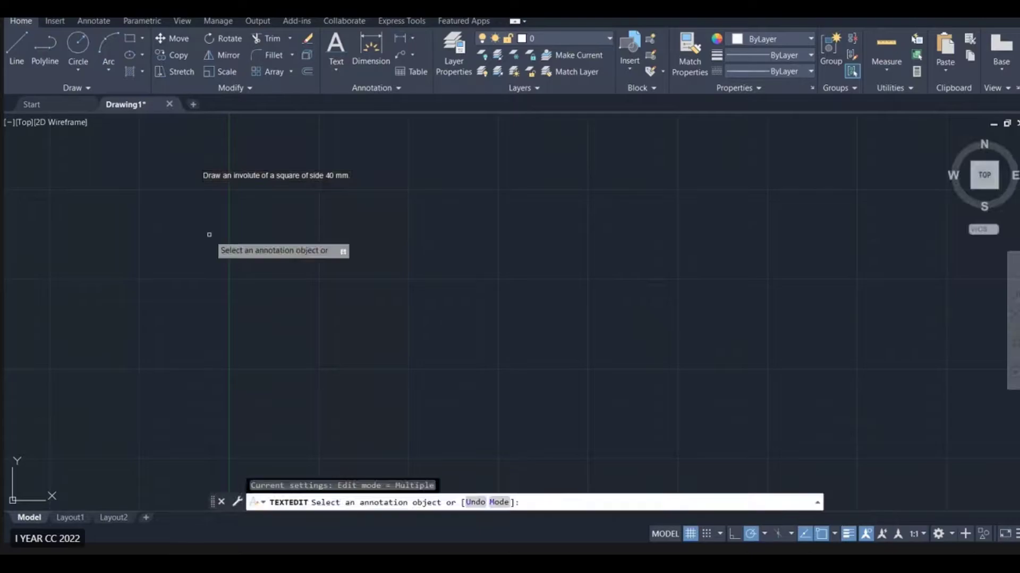
scroll(210, 187, "up", 2)
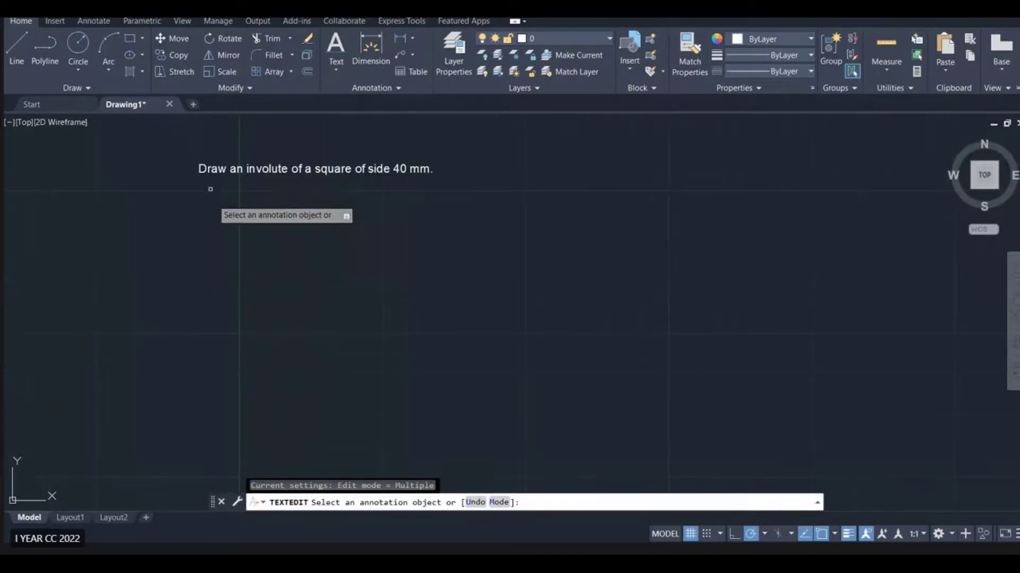
key("Escape")
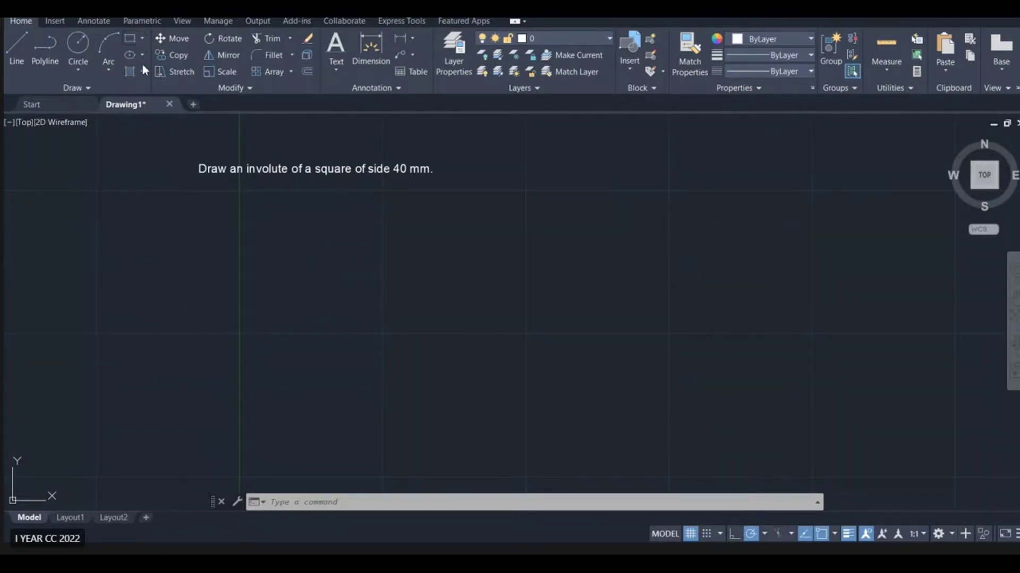
Draw a 40 by 40 mm square rectangle below the task note
left_click(142, 38)
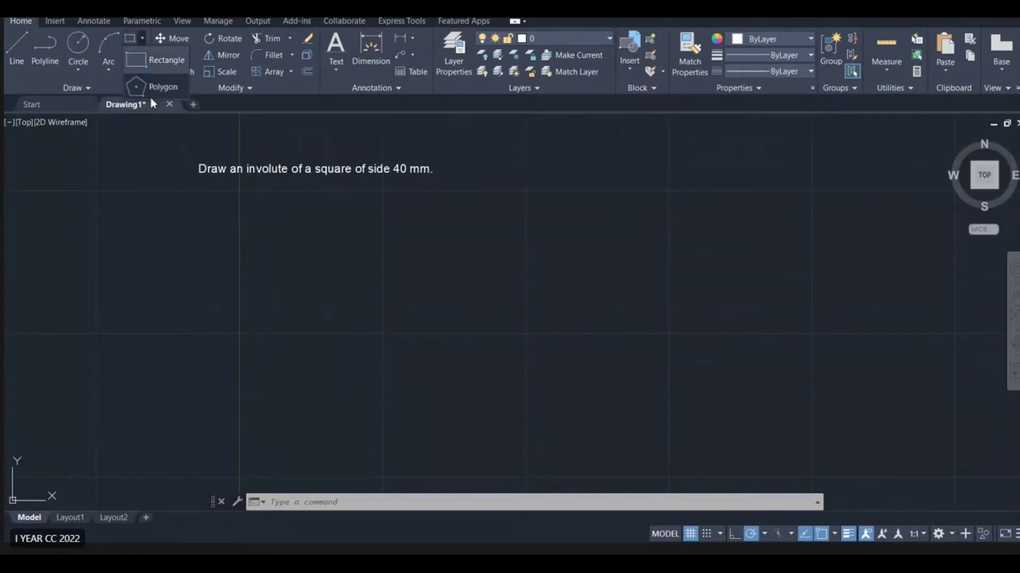
left_click(157, 69)
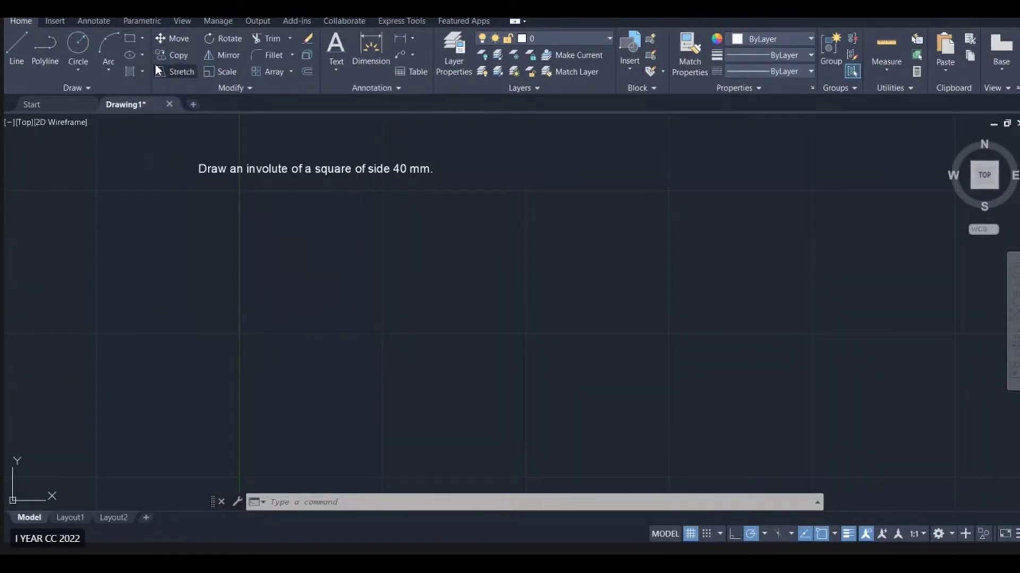
left_click(408, 324)
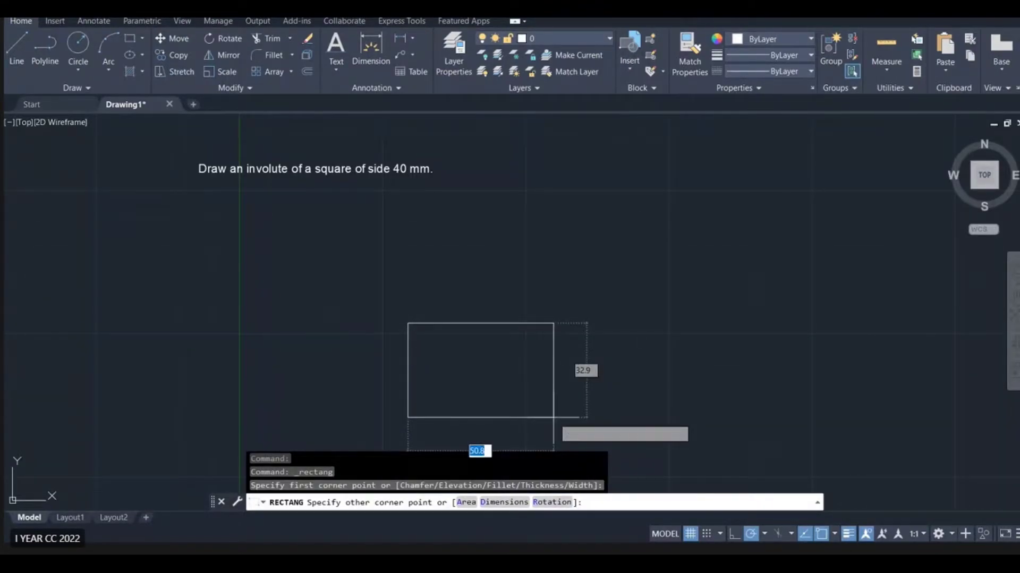
type("40")
key("Tab")
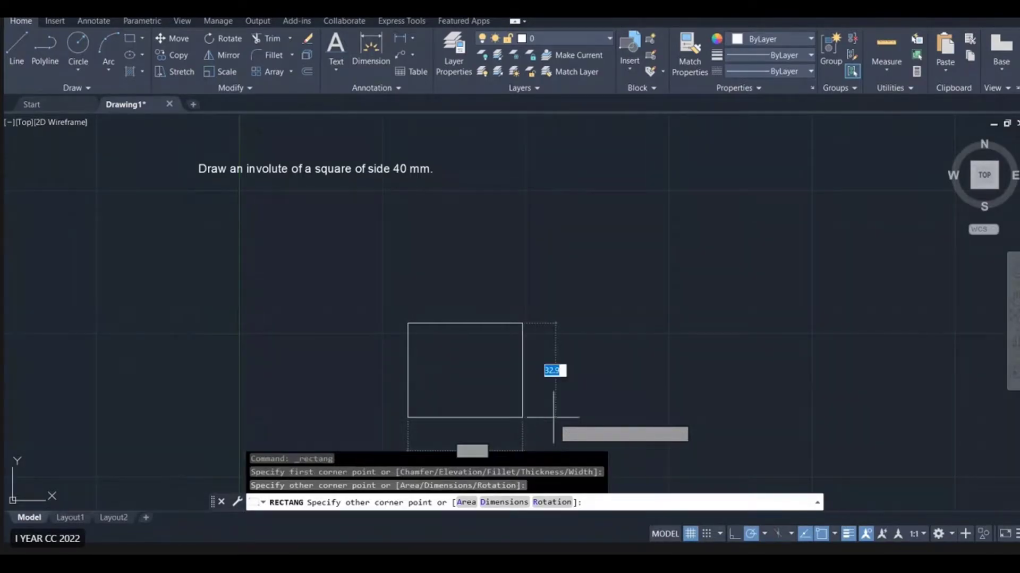
type("40")
key("Tab")
key("Tab")
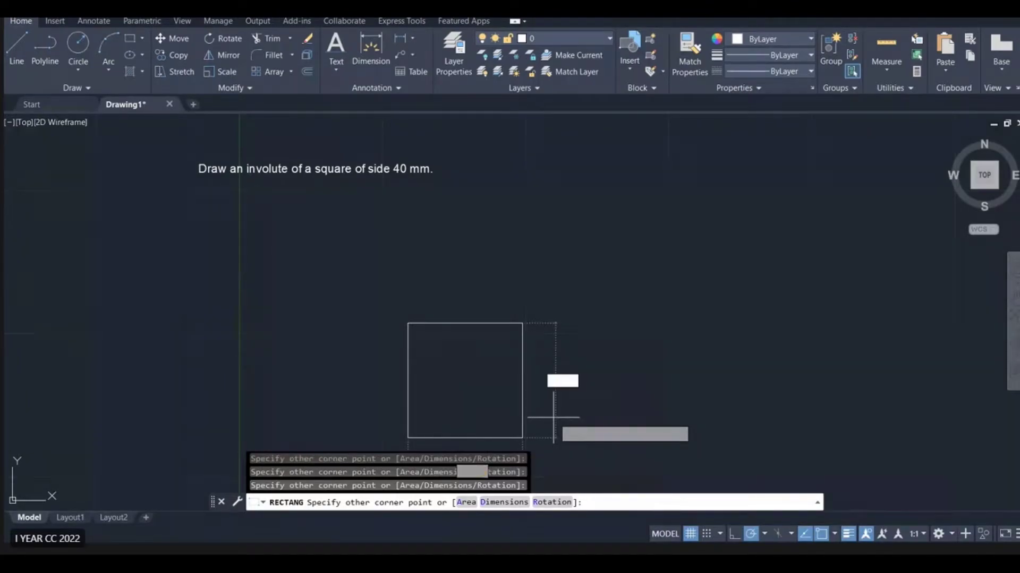
key("Return")
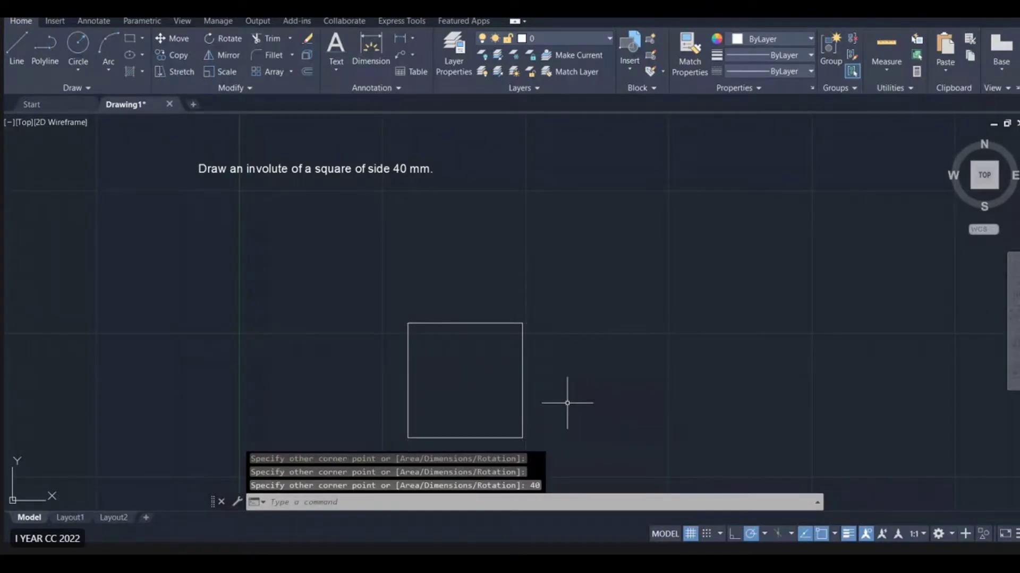
Move the task note further up and to the left
mouse_move(568, 403)
middle_mouse_down()
mouse_move(548, 280)
mouse_move(551, 289)
middle_mouse_up()
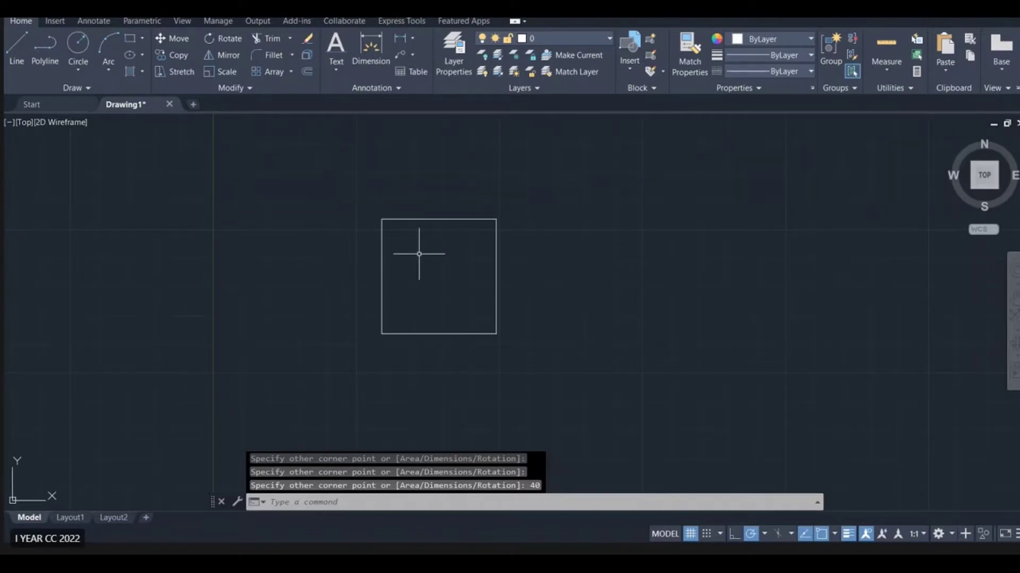
scroll(395, 312, "down", 4)
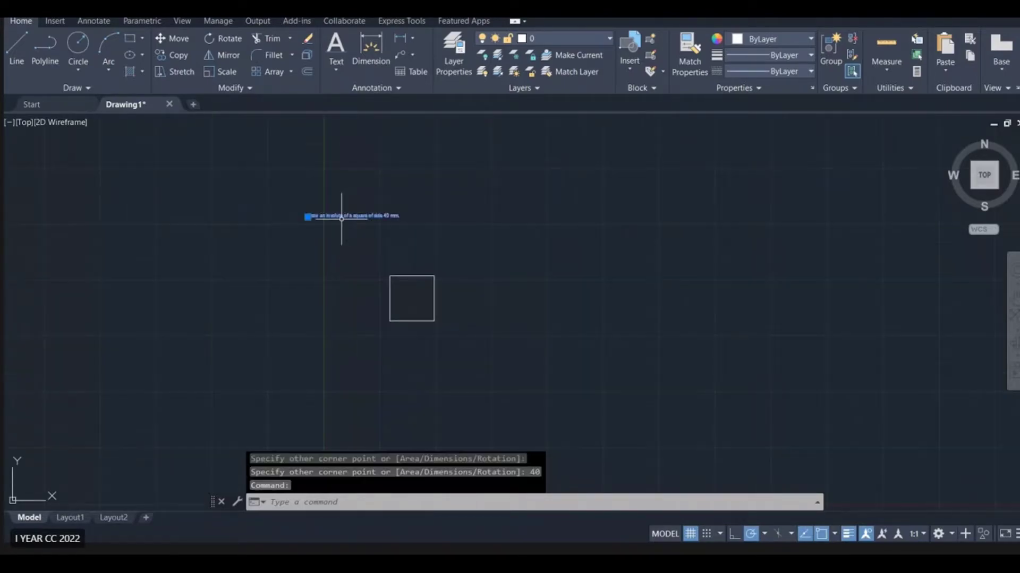
left_click(308, 216)
left_click(130, 160)
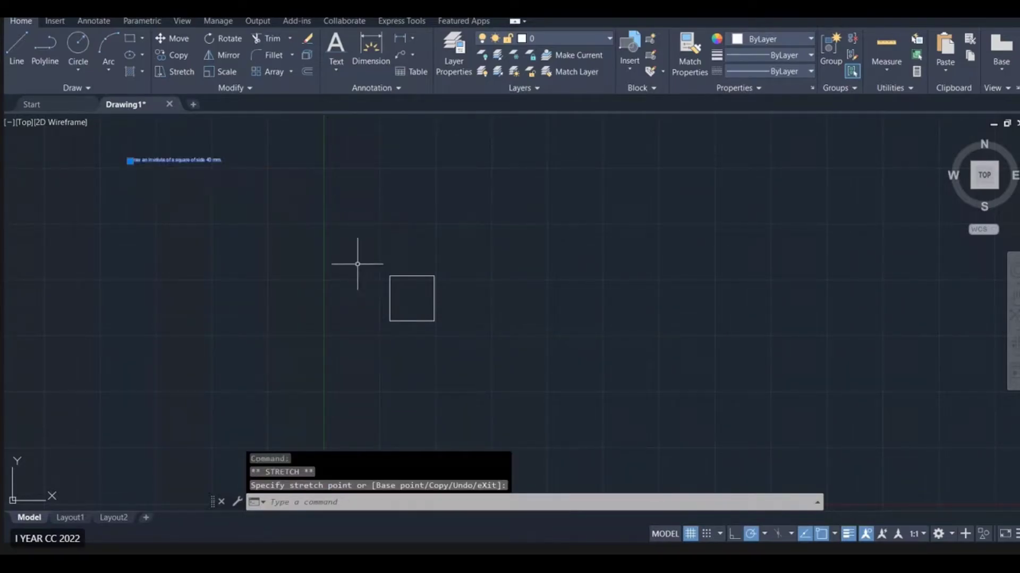
key("Escape")
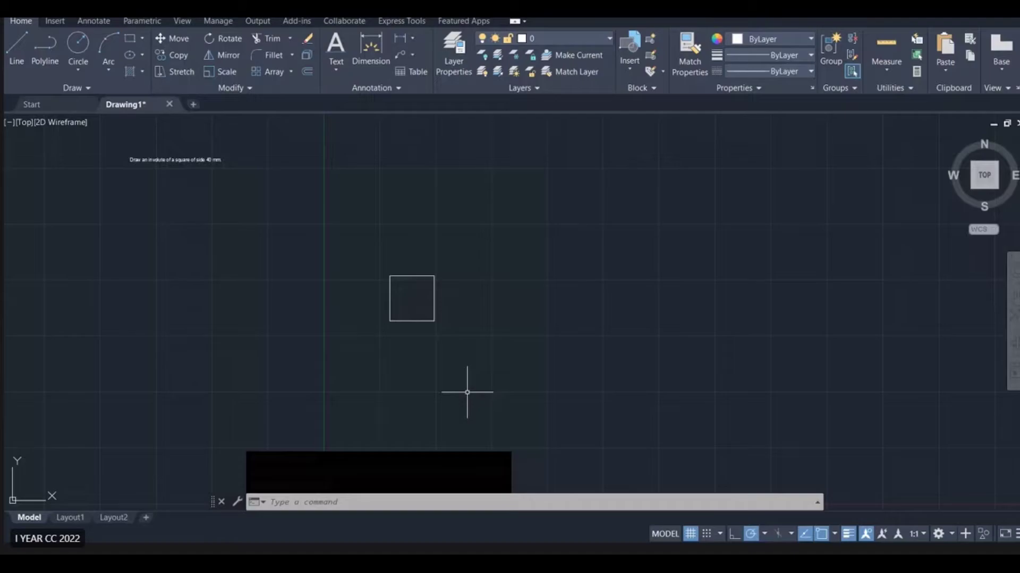
Letter the square's corners A, B, C, D anticlockwise from lower-left with 3.0-high text
type("text")
key("Return")
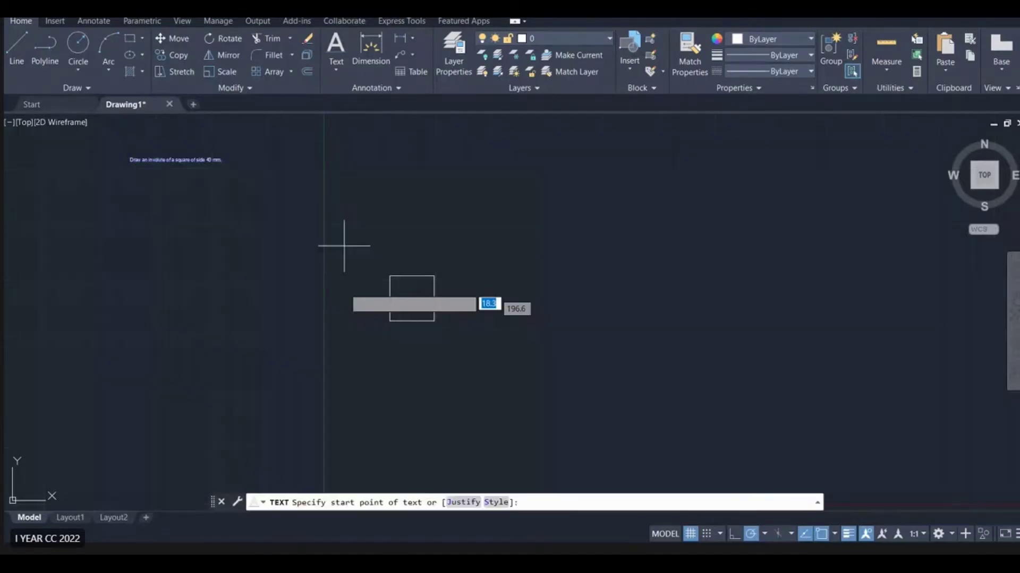
left_click(376, 326)
key("Return")
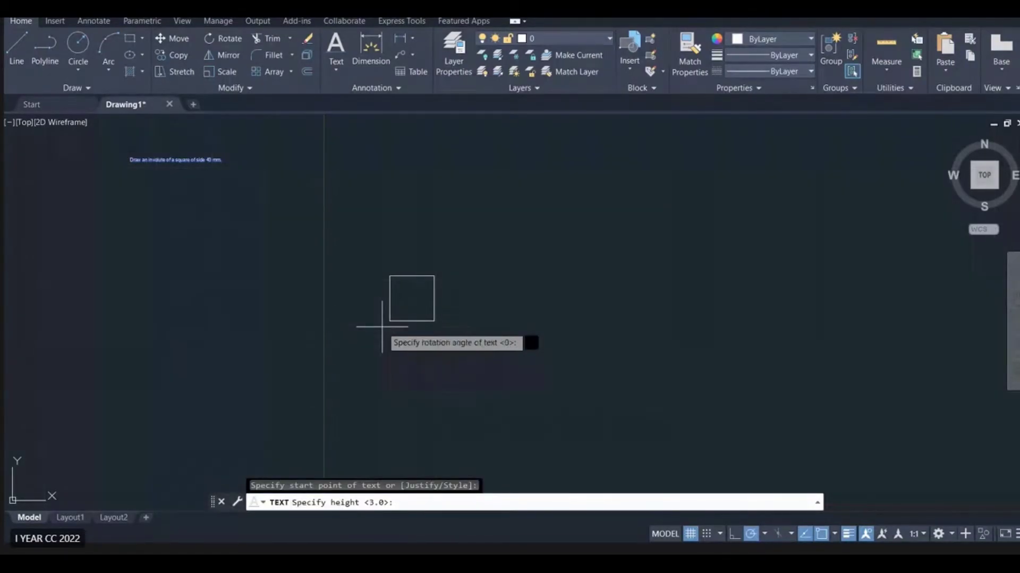
key("Return")
type("A")
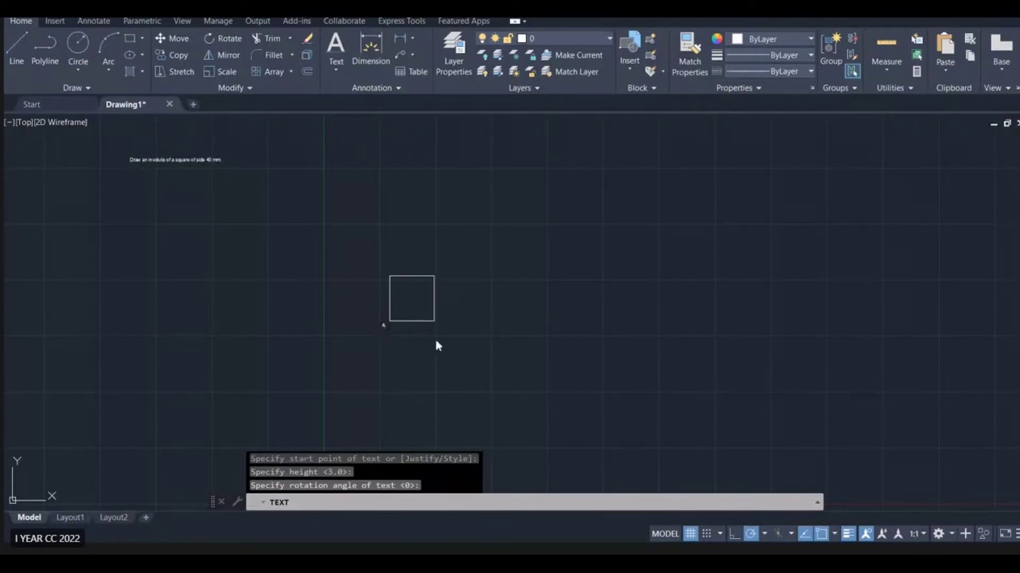
left_click(436, 326)
type("B")
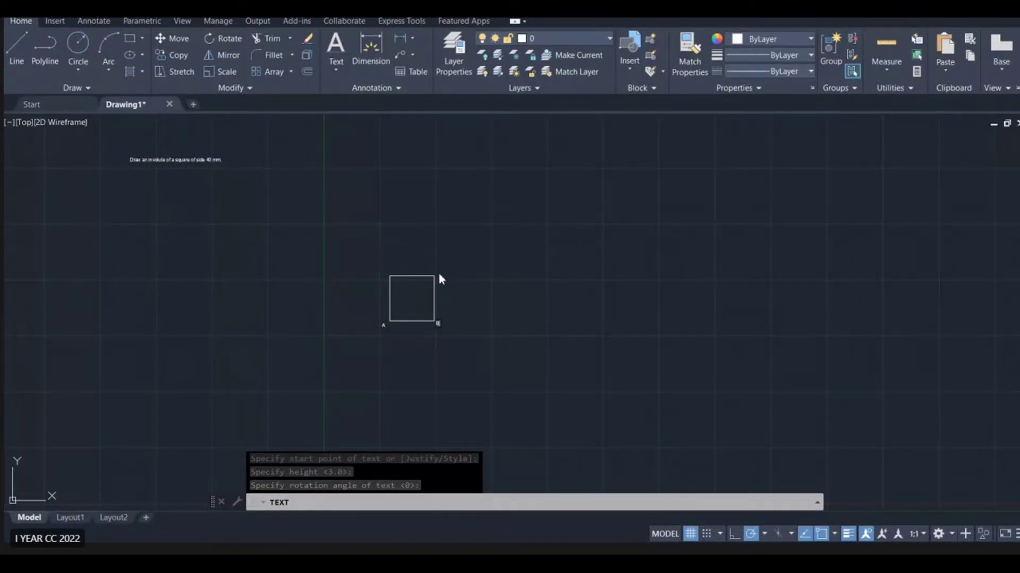
left_click(438, 273)
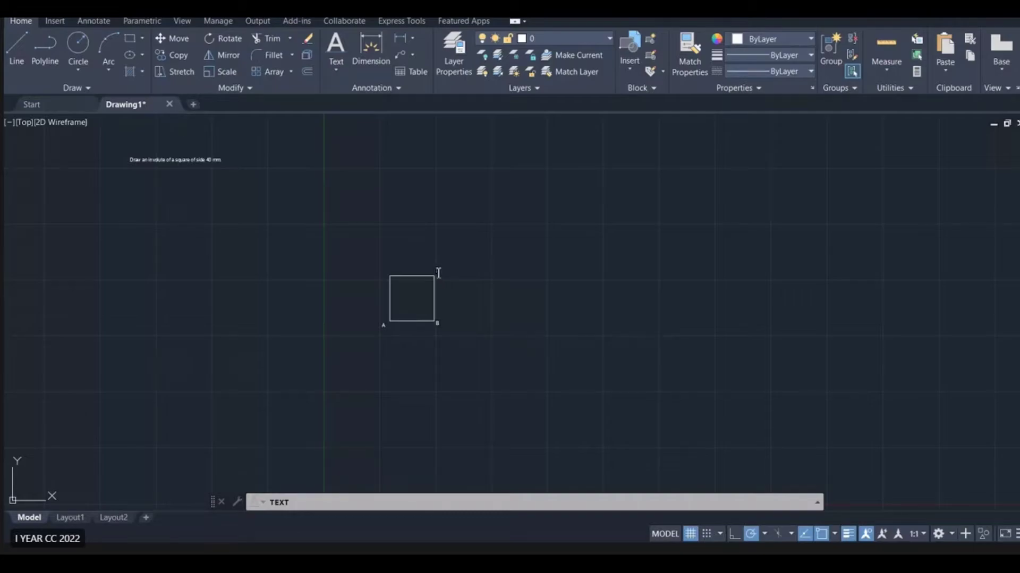
left_click(385, 270)
type("D")
left_click(524, 382)
key("Return")
key("Return")
left_click(544, 445)
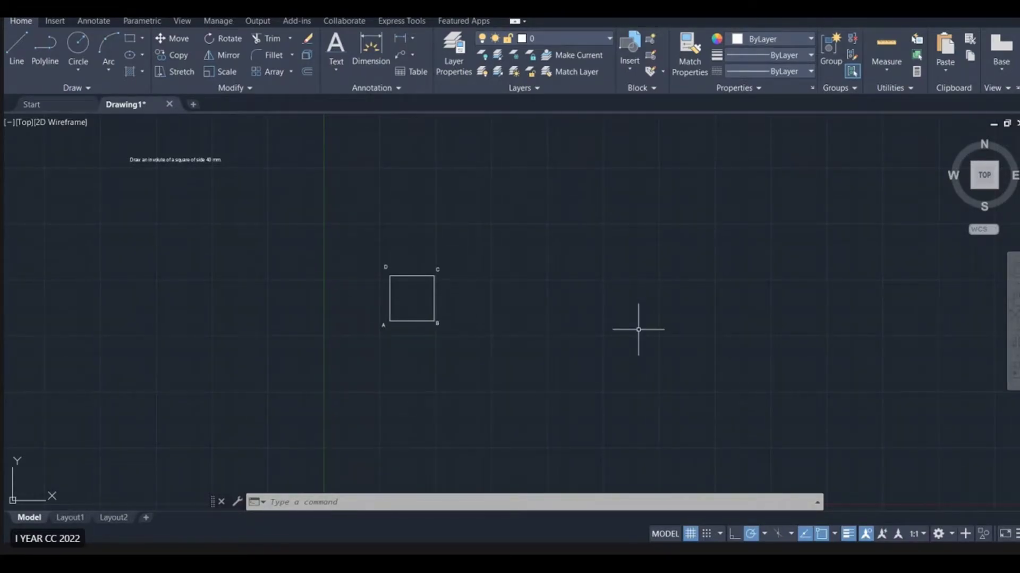
Add a 40 linear dimension from A to B below the square
left_click(413, 41)
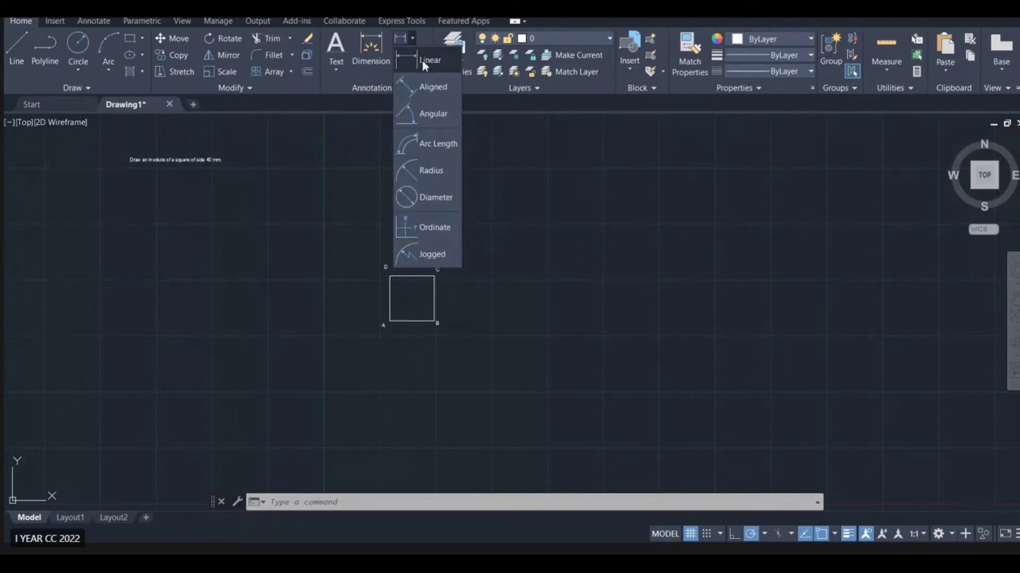
left_click(422, 60)
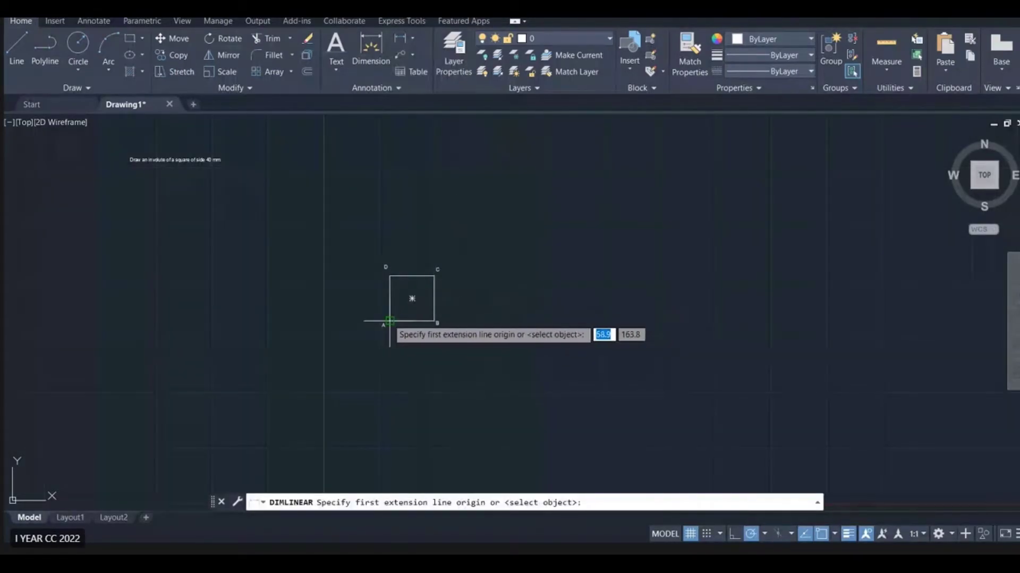
left_click(389, 321)
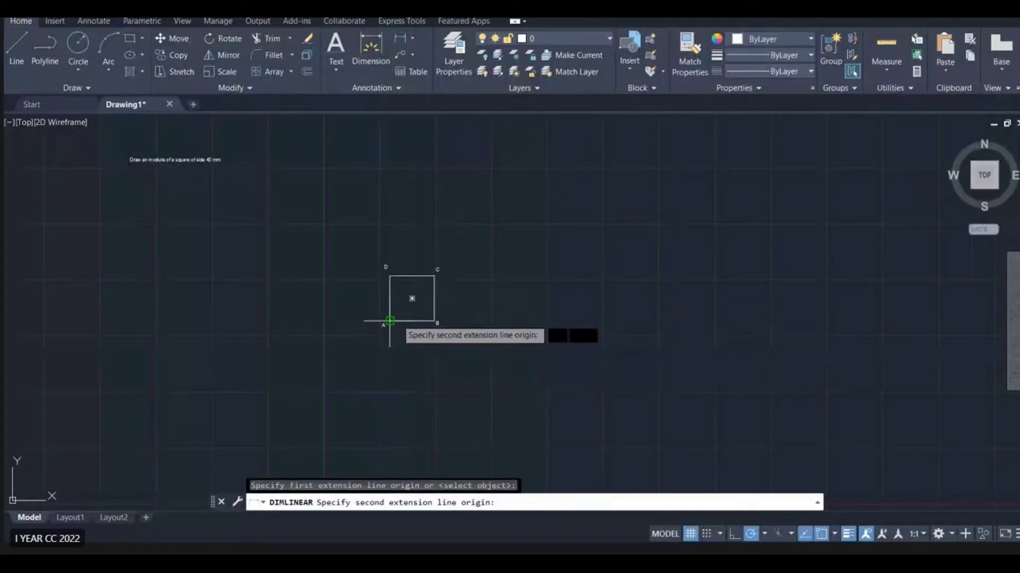
left_click(434, 321)
left_click(421, 331)
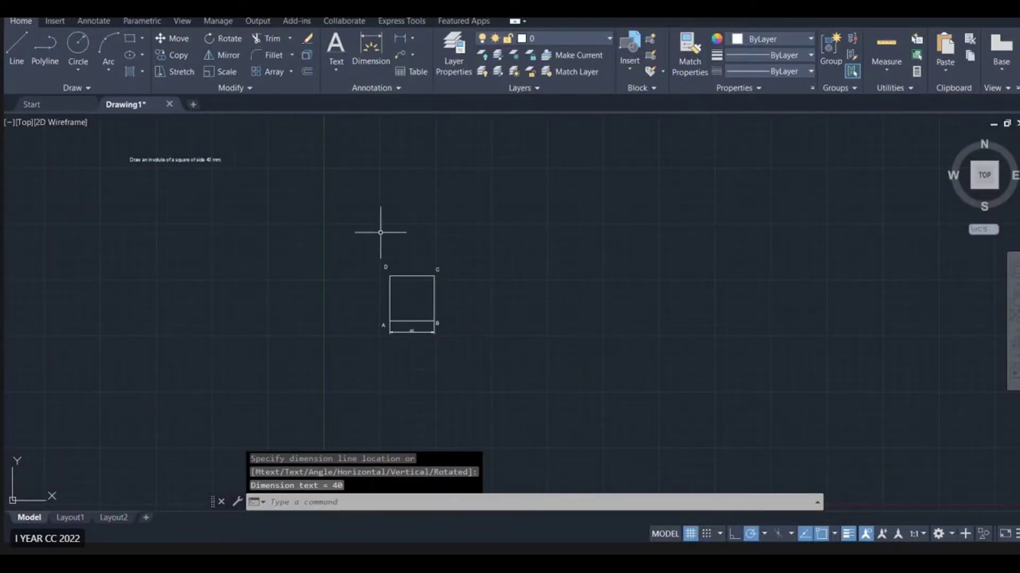
Change the 40 dimension's colour to grey, index colour 9
left_click(412, 331)
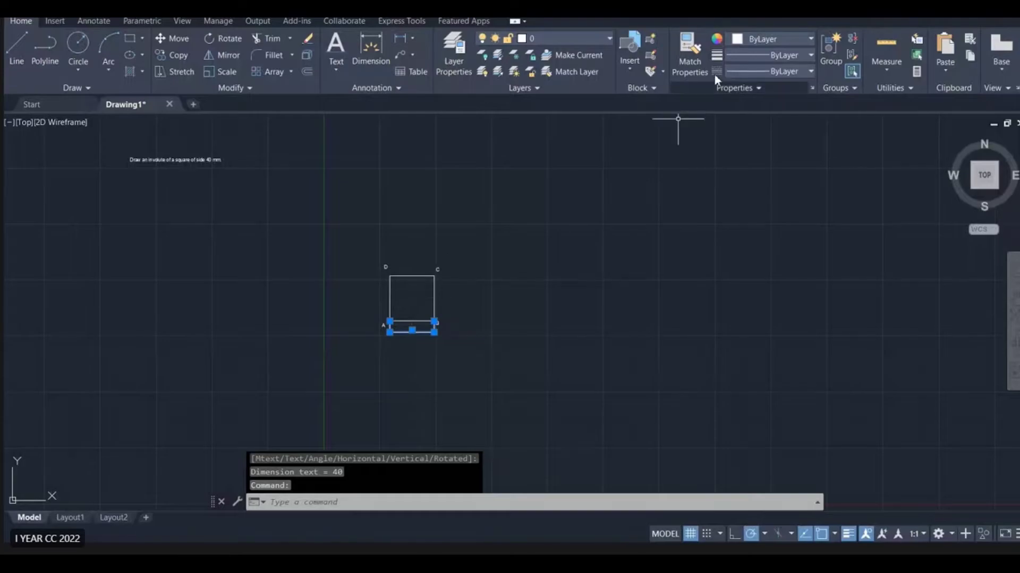
left_click(769, 35)
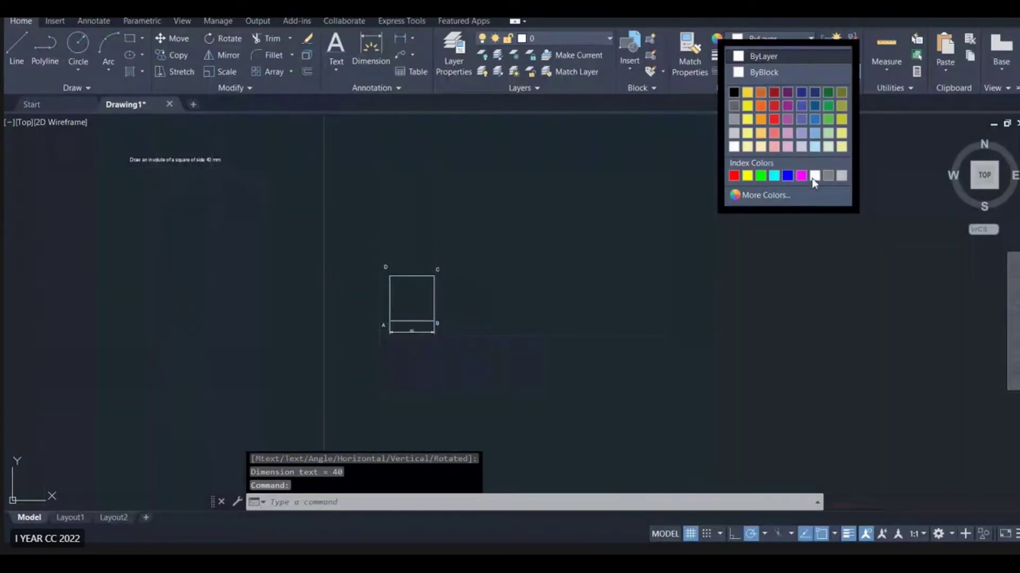
left_click(841, 176)
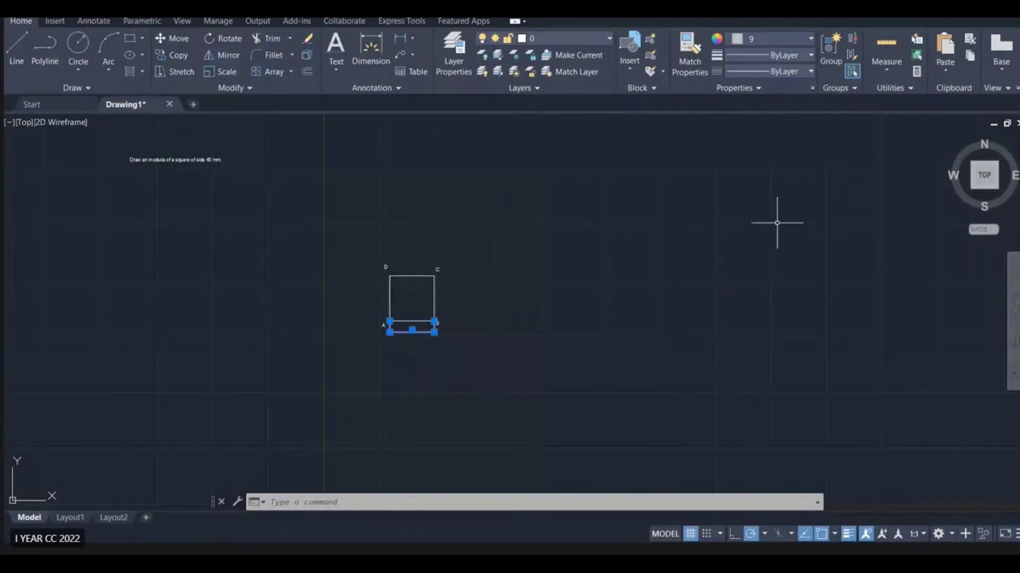
key("Escape")
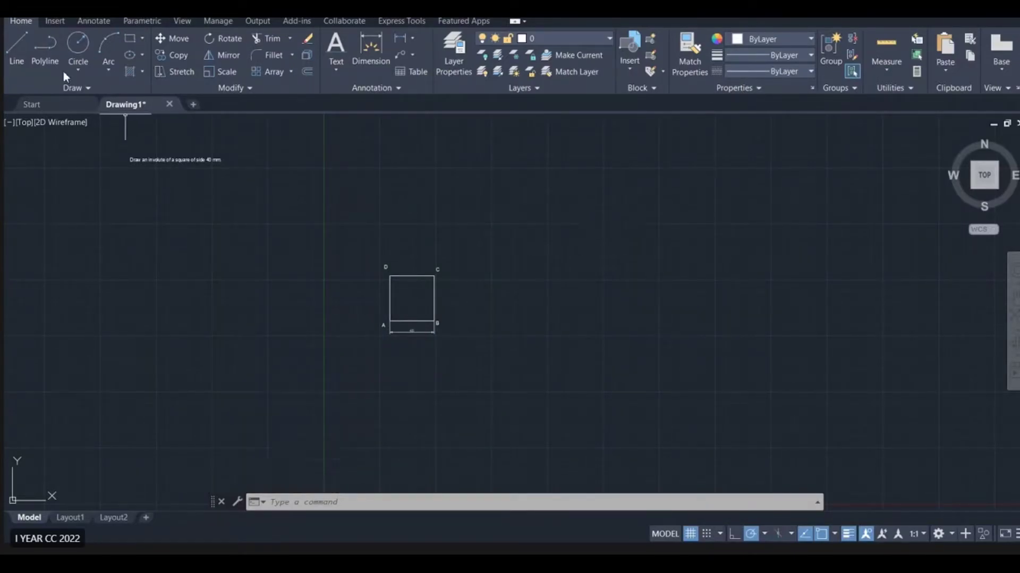
Draw a 160 mm horizontal line rightward from corner B
left_click(15, 59)
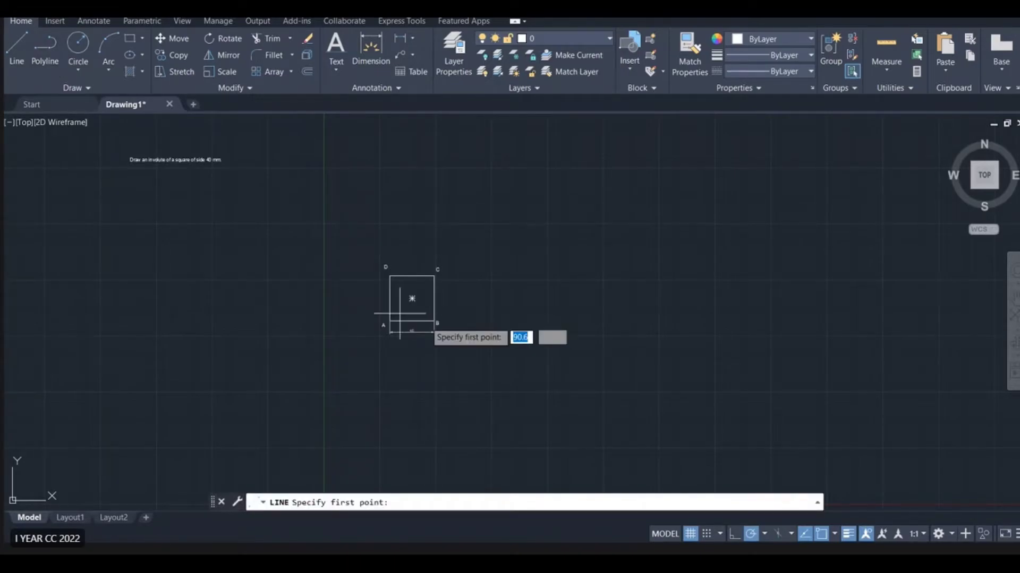
left_click(433, 321)
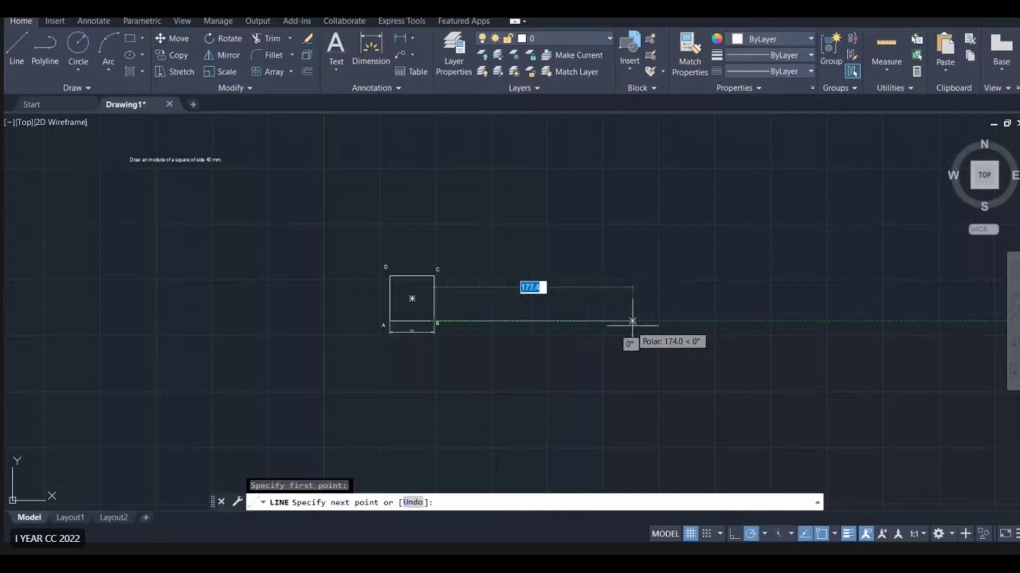
type("160")
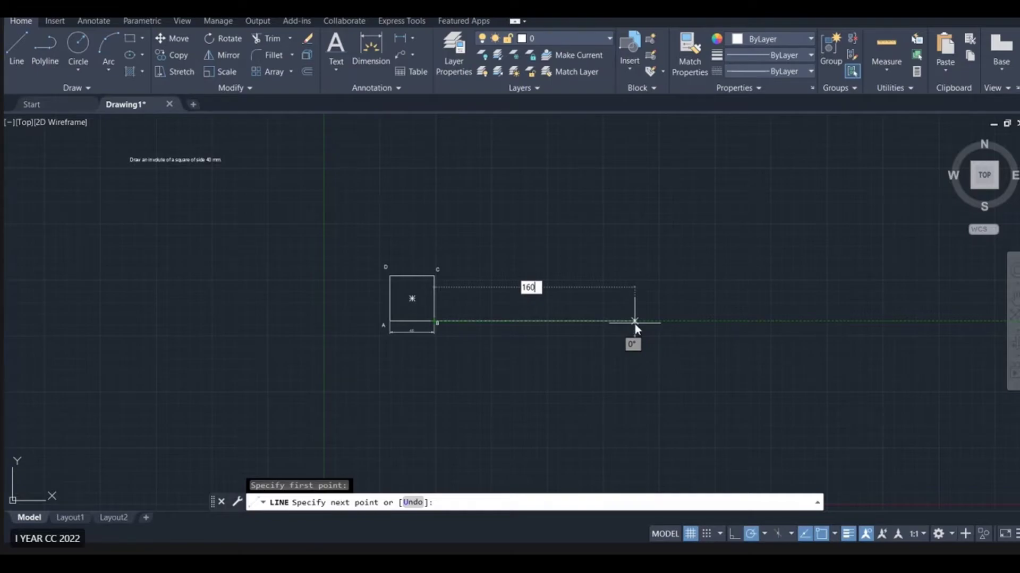
key("Return")
key("Escape")
scroll(629, 314, "up", 3)
scroll(272, 399, "up", 2)
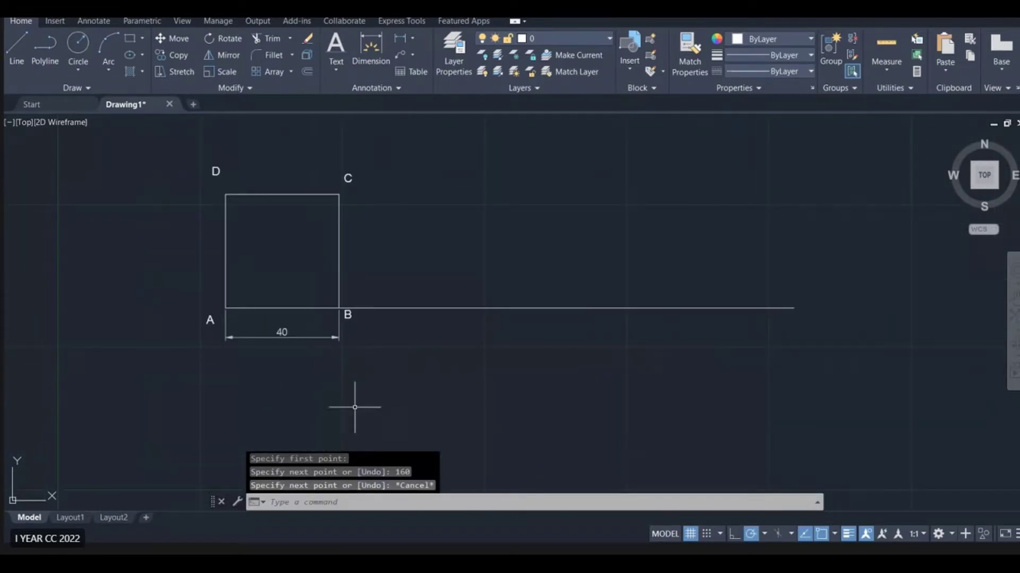
Add a 160 linear dimension below the line and colour it grey (9)
left_click(399, 58)
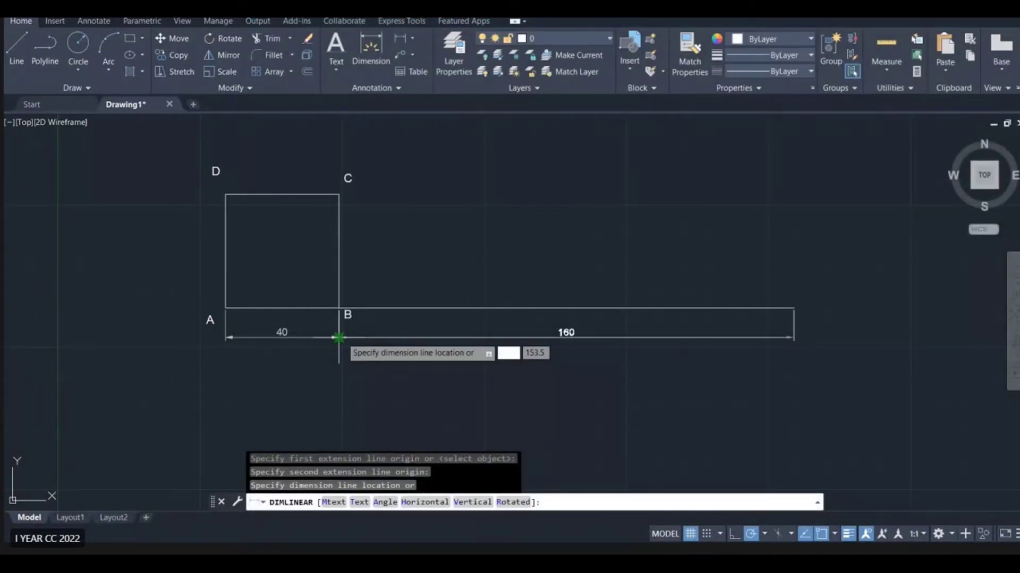
left_click(338, 337)
left_click(623, 338)
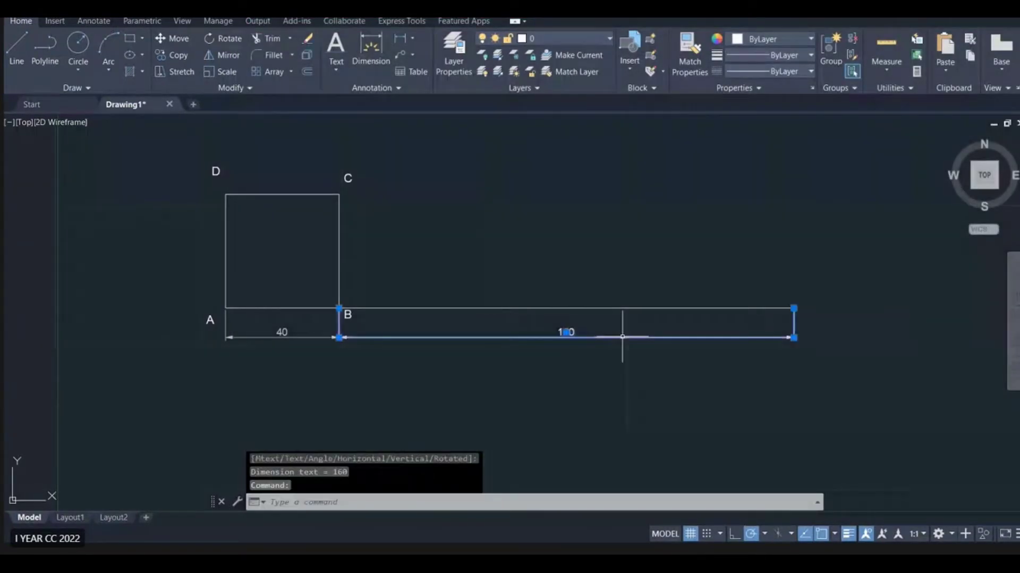
left_click(759, 39)
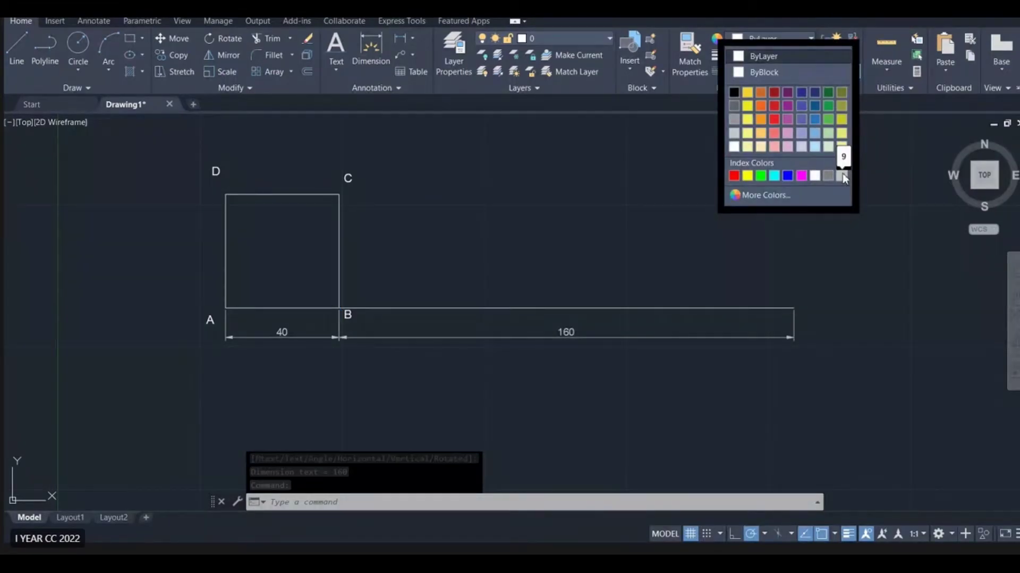
left_click(842, 176)
key("Escape")
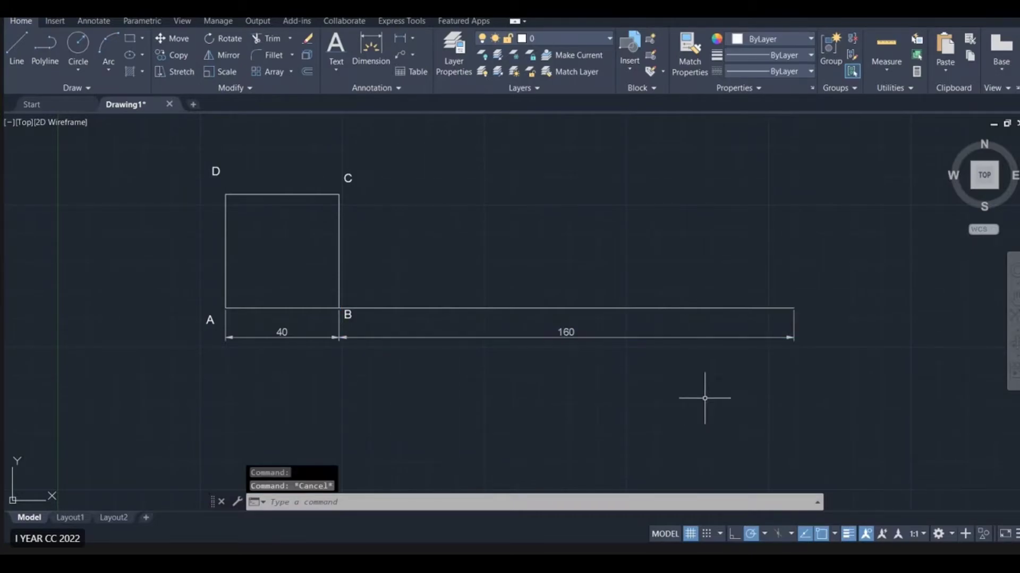
middle_click_drag(626, 414, 638, 389)
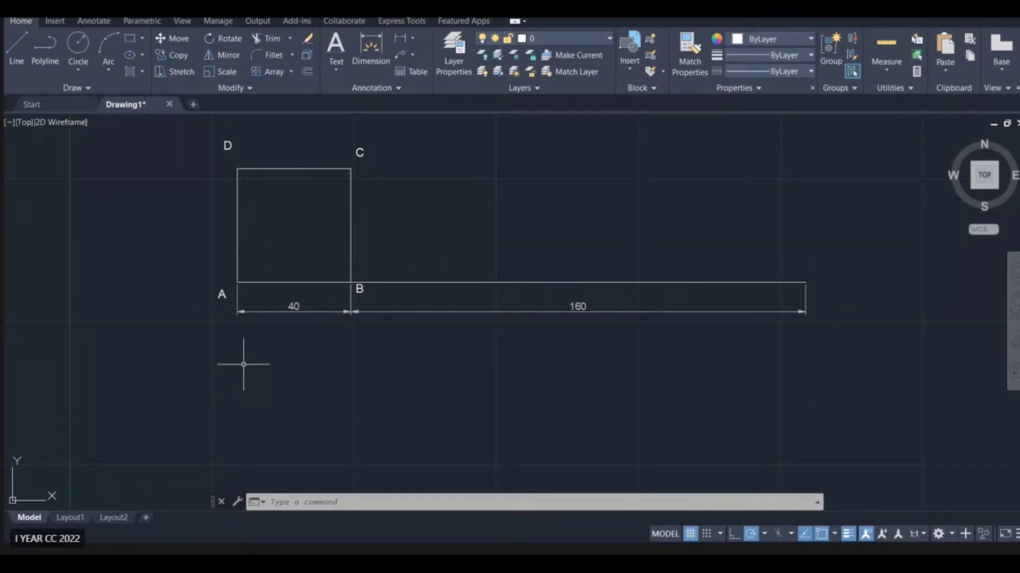
Draw a 40 mm vertical line straight down from corner A
type("l")
key("Return")
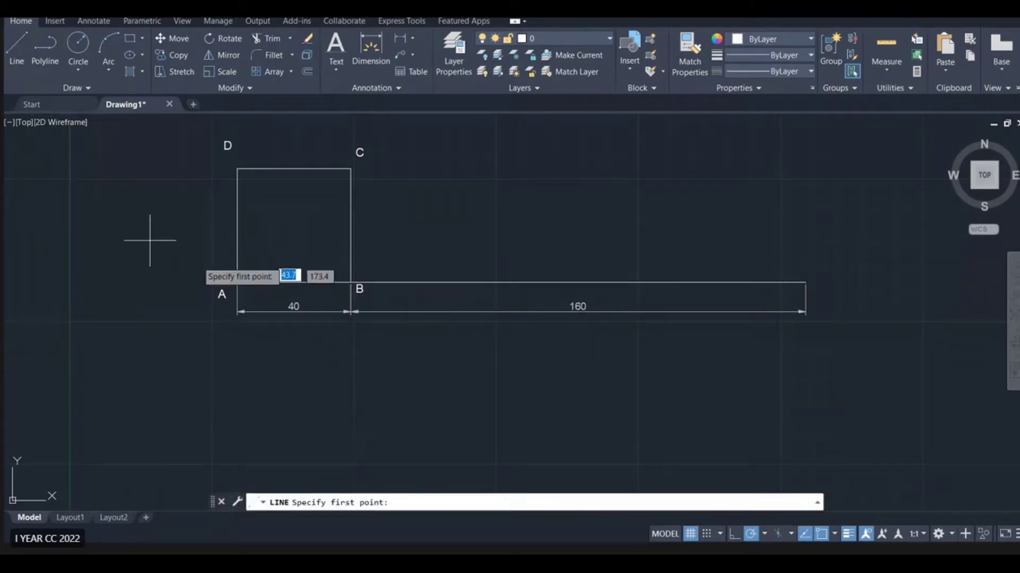
left_click(237, 282)
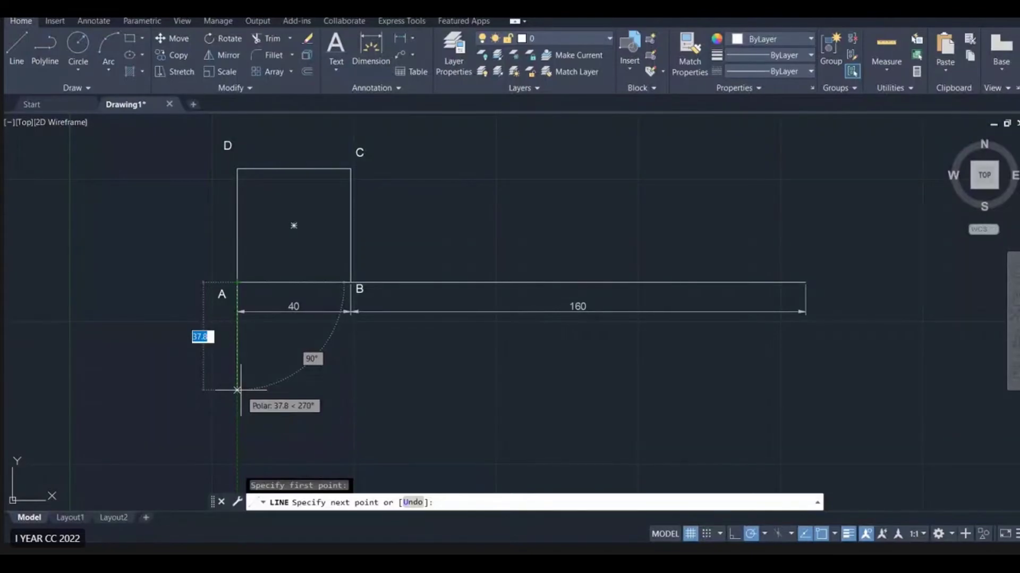
type("40")
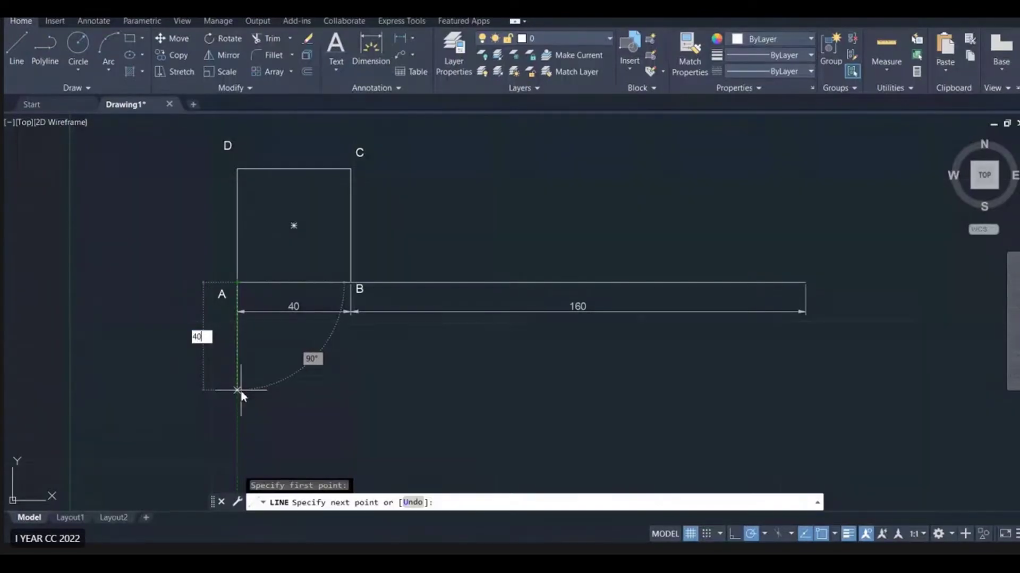
key("Return")
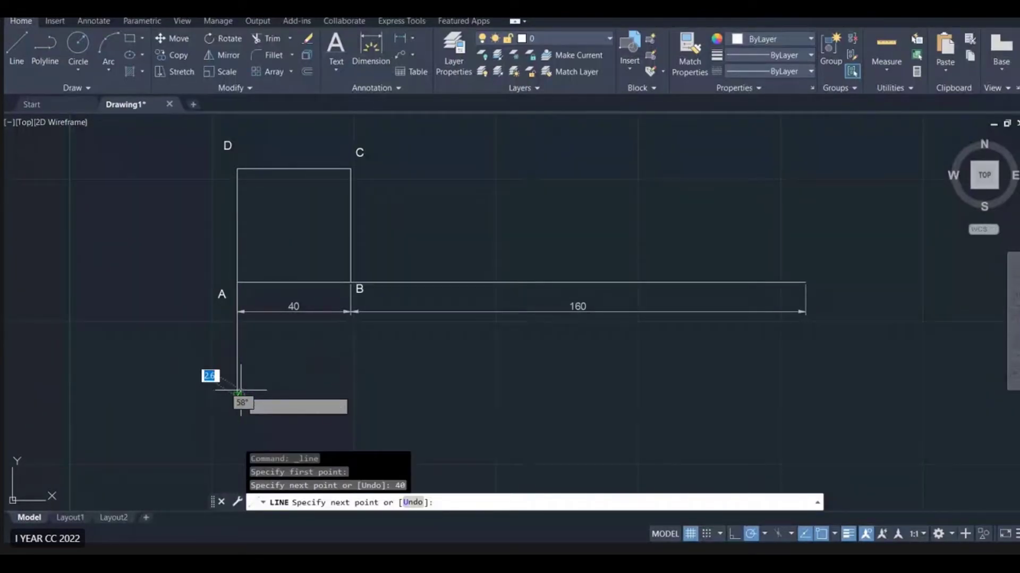
key("Escape")
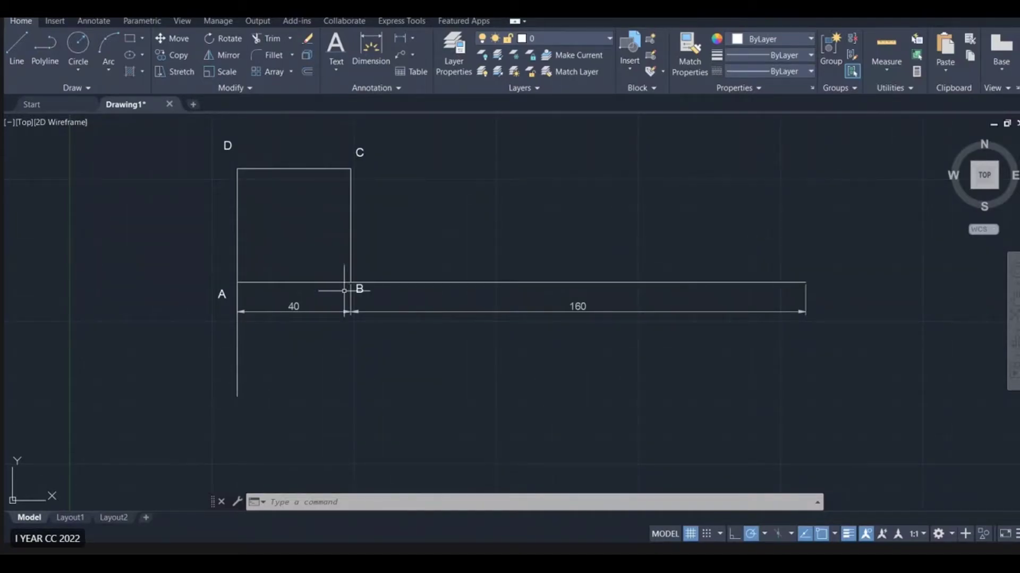
Mark corner B with a POINT object
type("point")
key("Return")
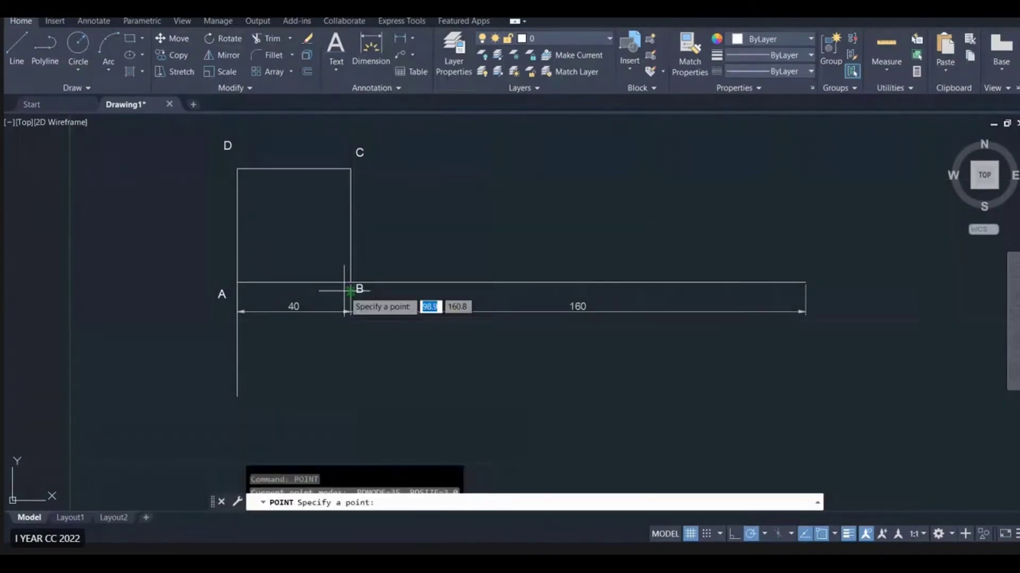
left_click(351, 282)
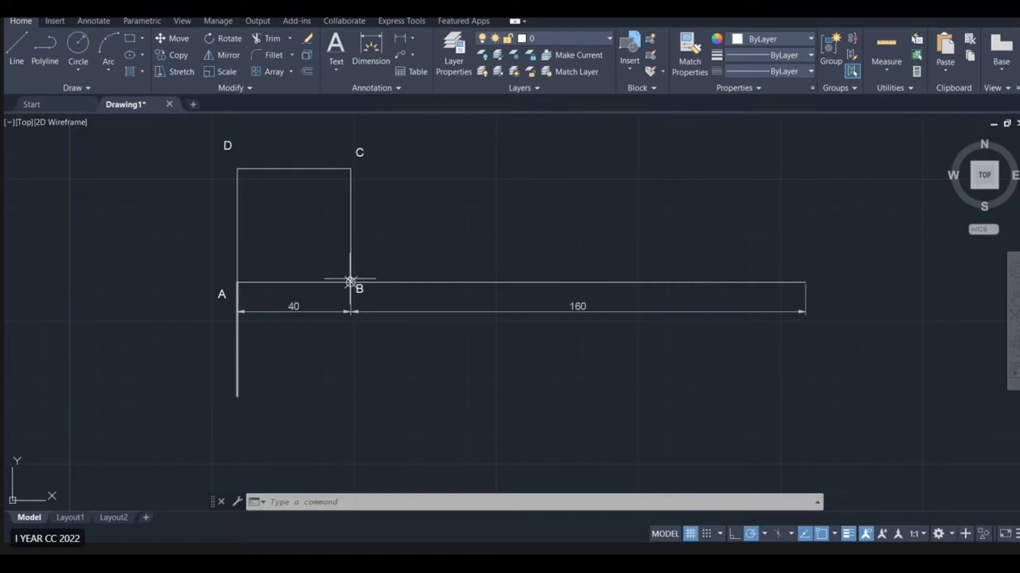
left_click(115, 69)
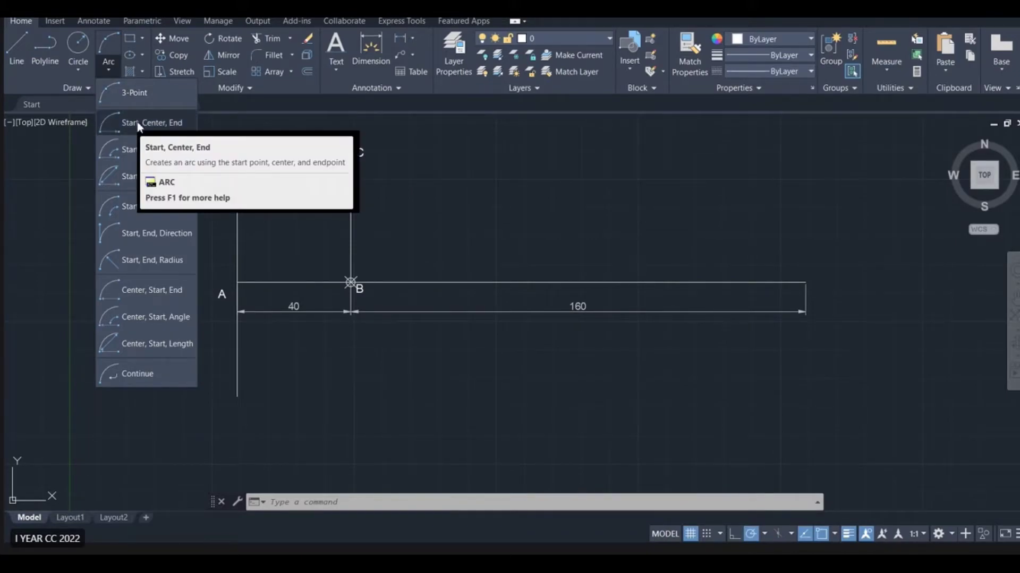
Draw a start-centre-end arc from B, centred on A, ending at the 40 mm line's bottom
left_click(152, 123)
left_click(350, 282)
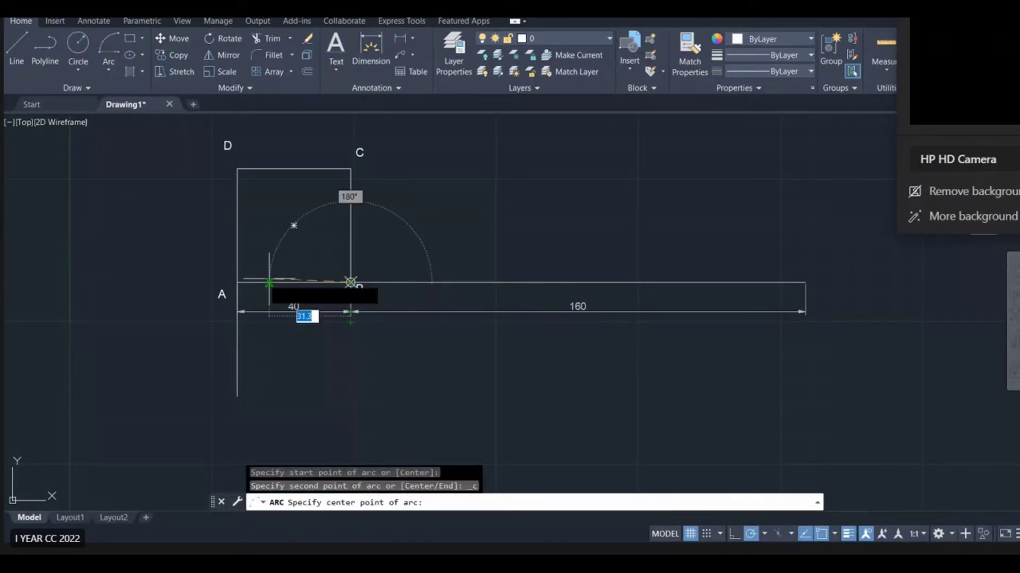
left_click(238, 283)
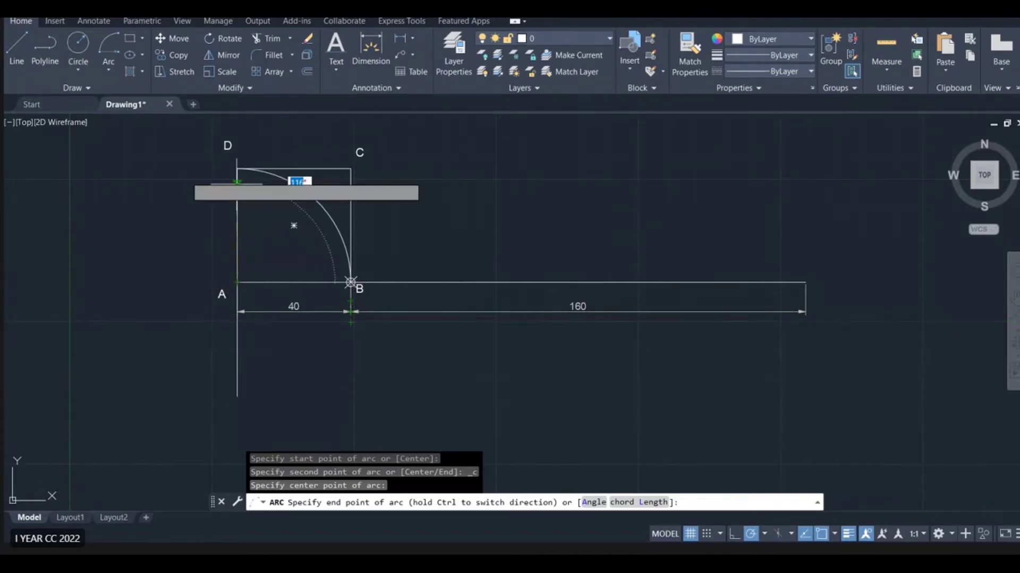
left_click(235, 415)
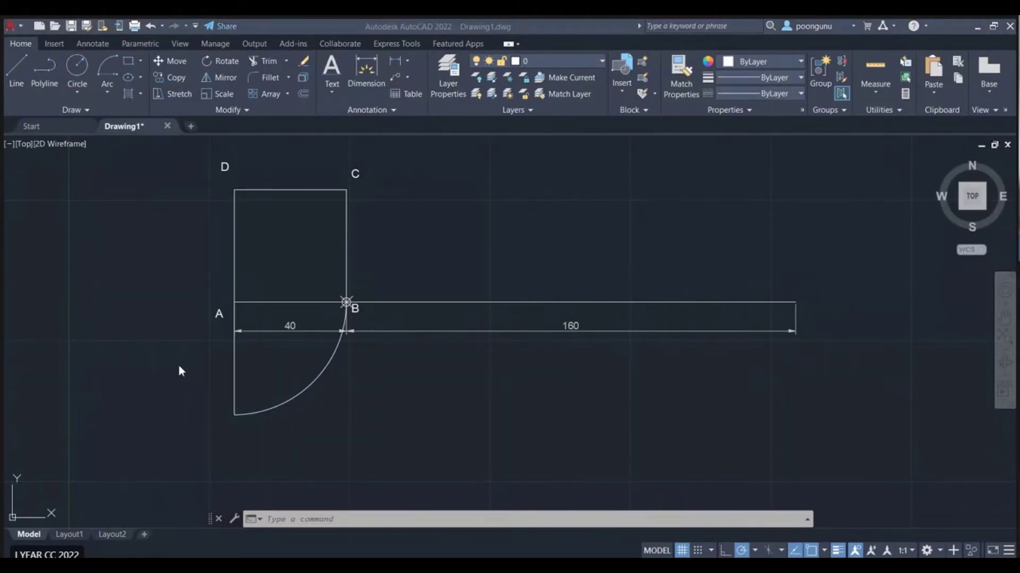
Draw an 80 mm line extending left from corner D along the square's top edge
left_click(160, 365)
middle_click_drag(159, 365, 239, 403)
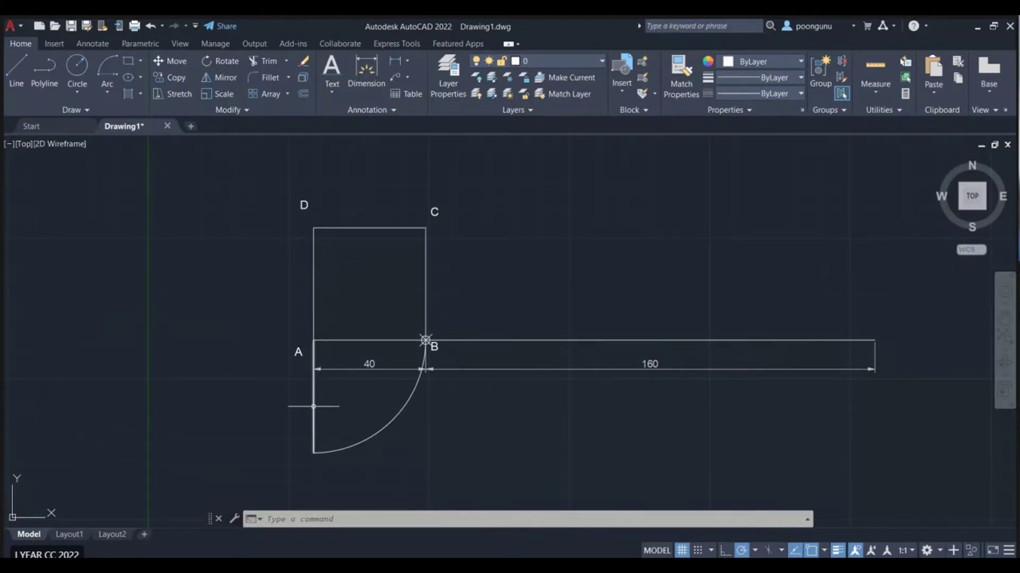
left_click(21, 85)
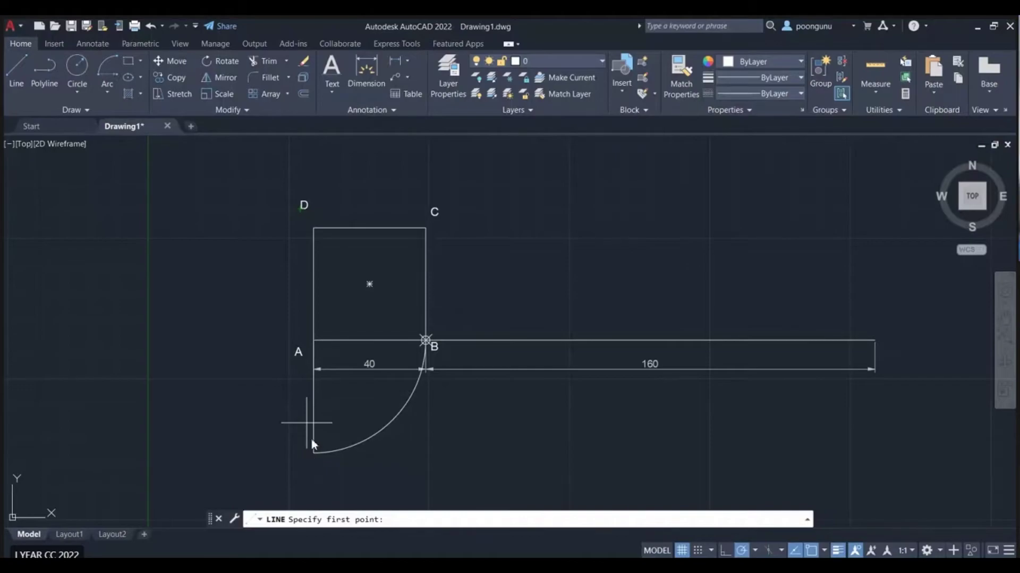
left_click(310, 233)
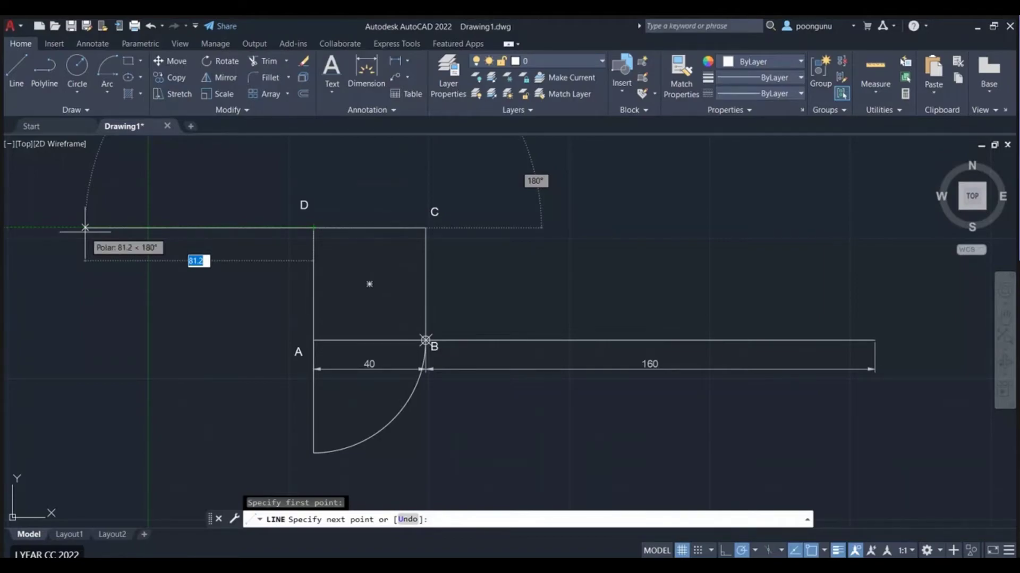
type("80")
key("Return")
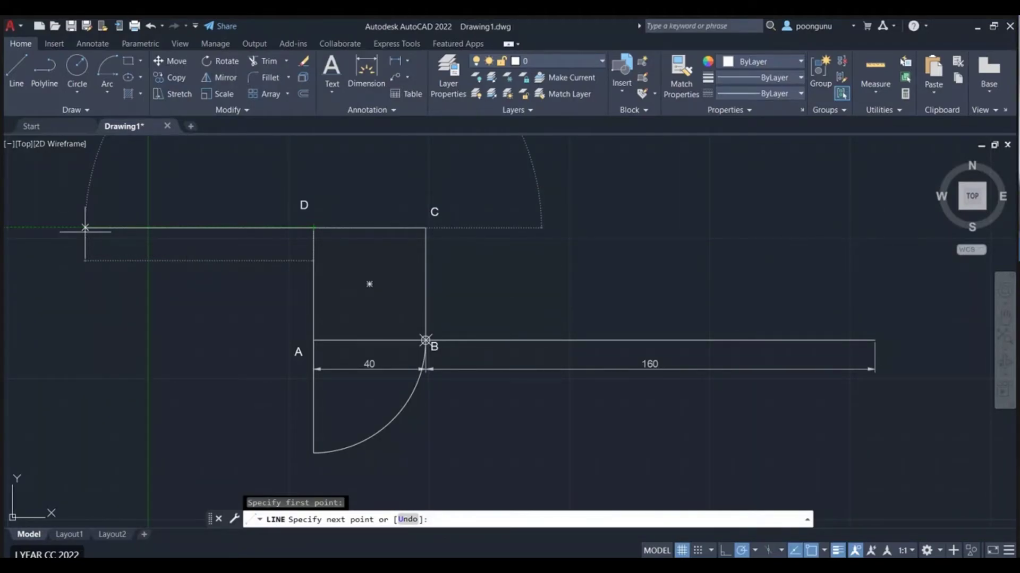
key("Escape")
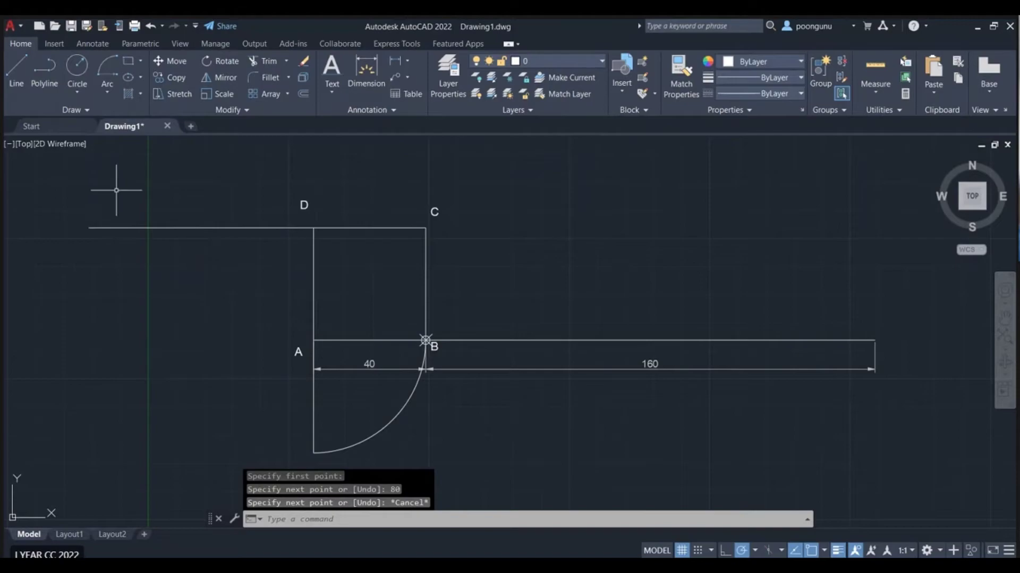
left_click(105, 92)
left_click(128, 145)
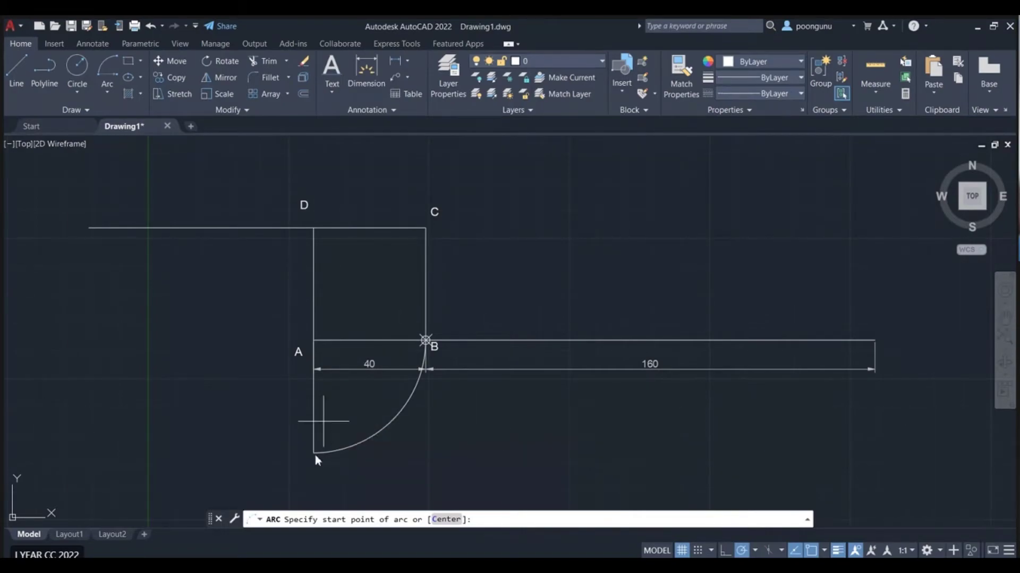
key("Escape")
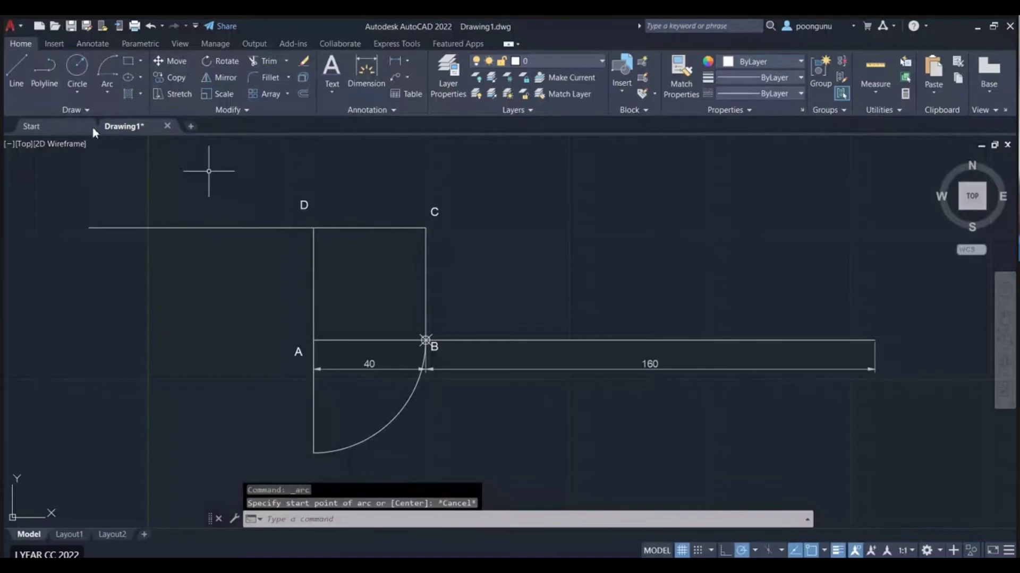
left_click(102, 93)
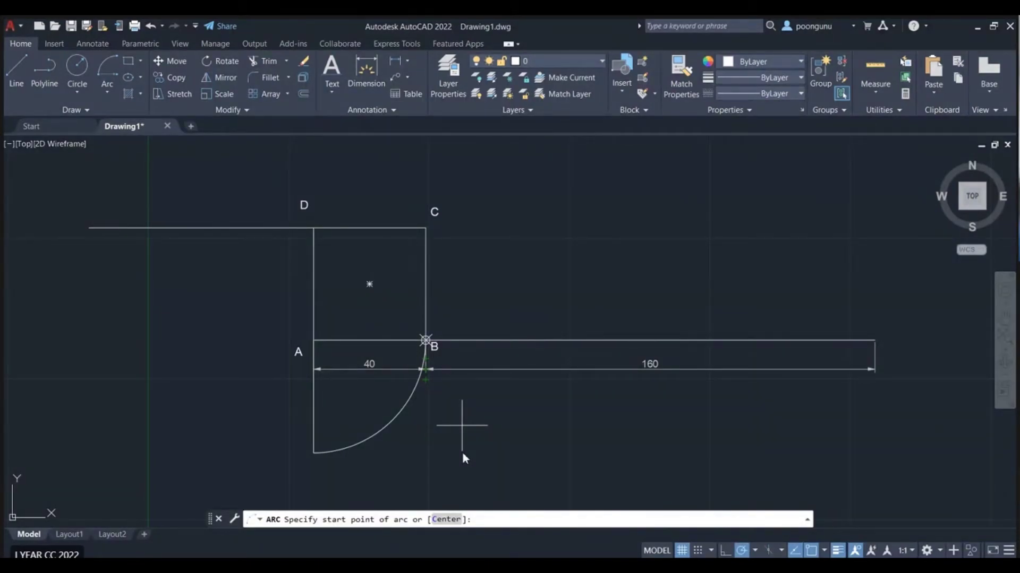
scroll(463, 453, "down", 6)
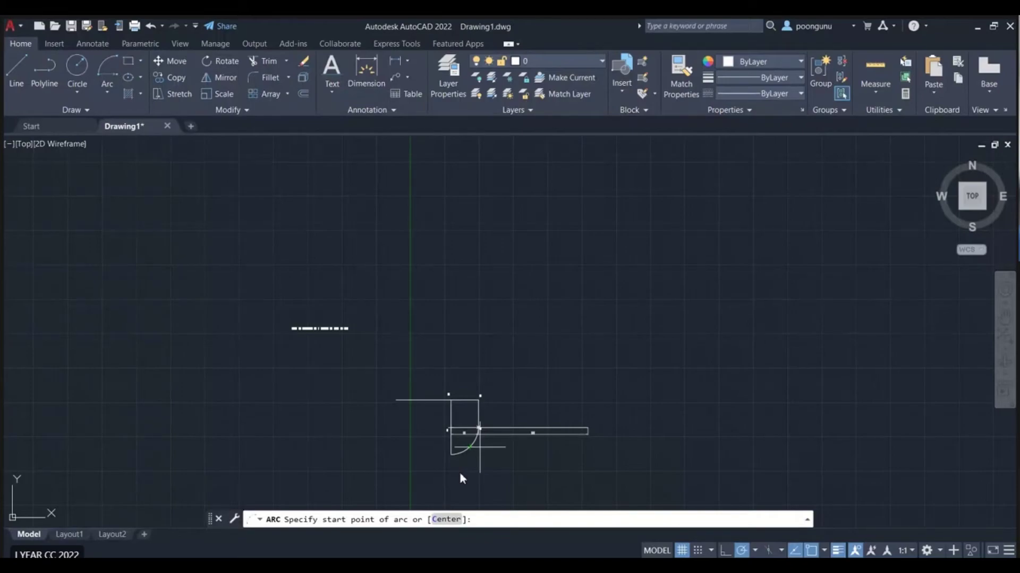
key("Escape")
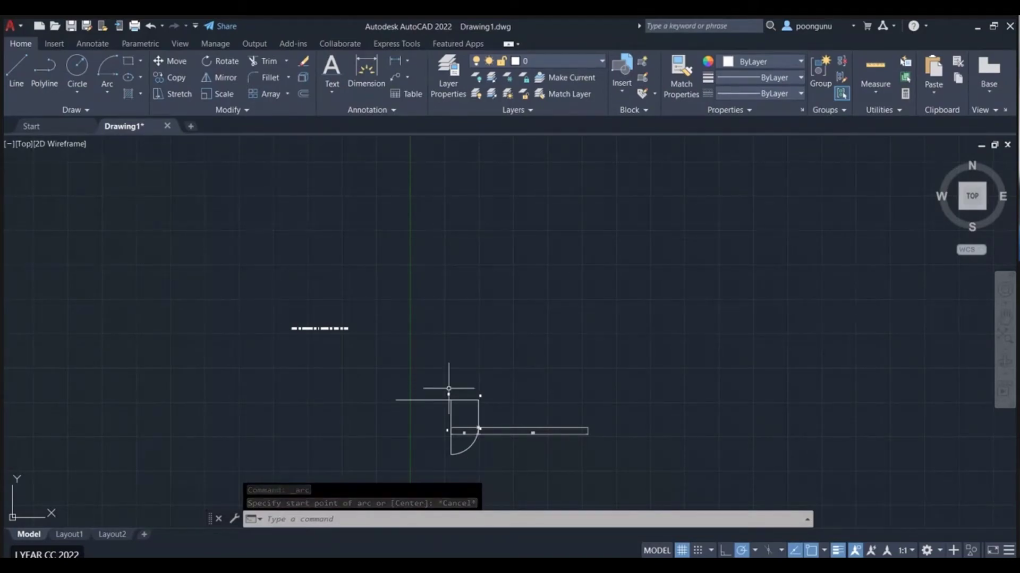
left_click(366, 377)
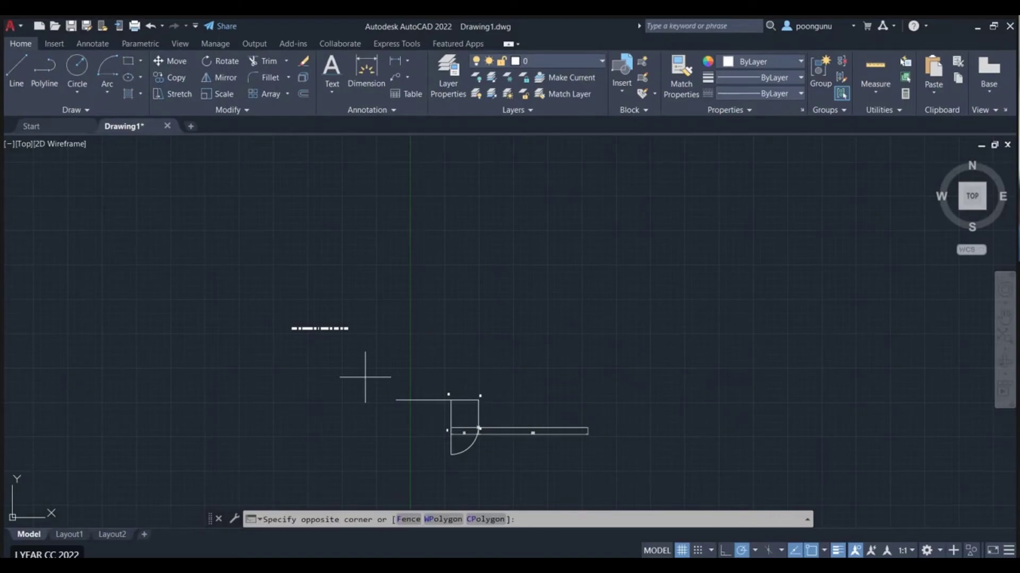
left_click(632, 472)
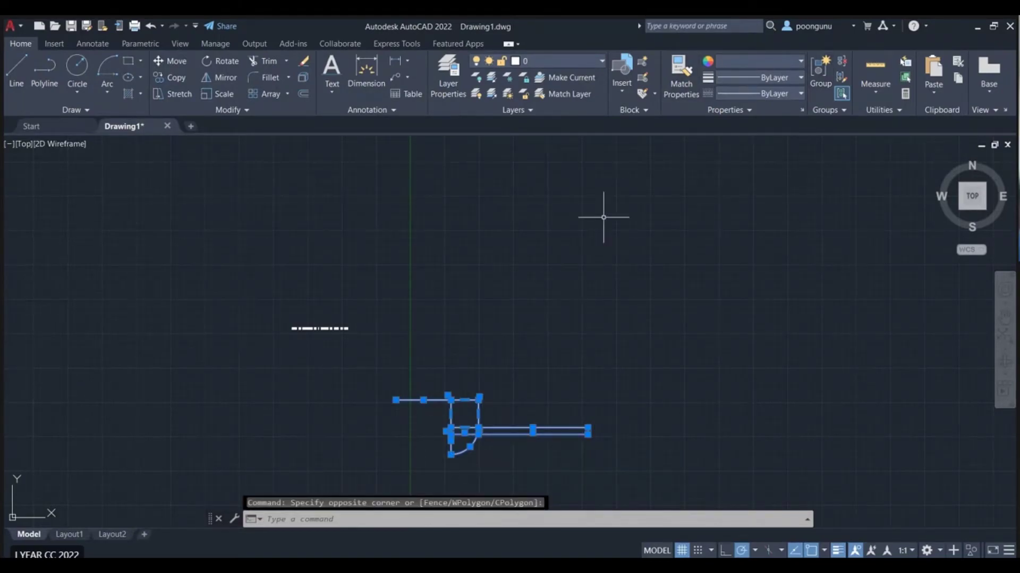
left_click(822, 69)
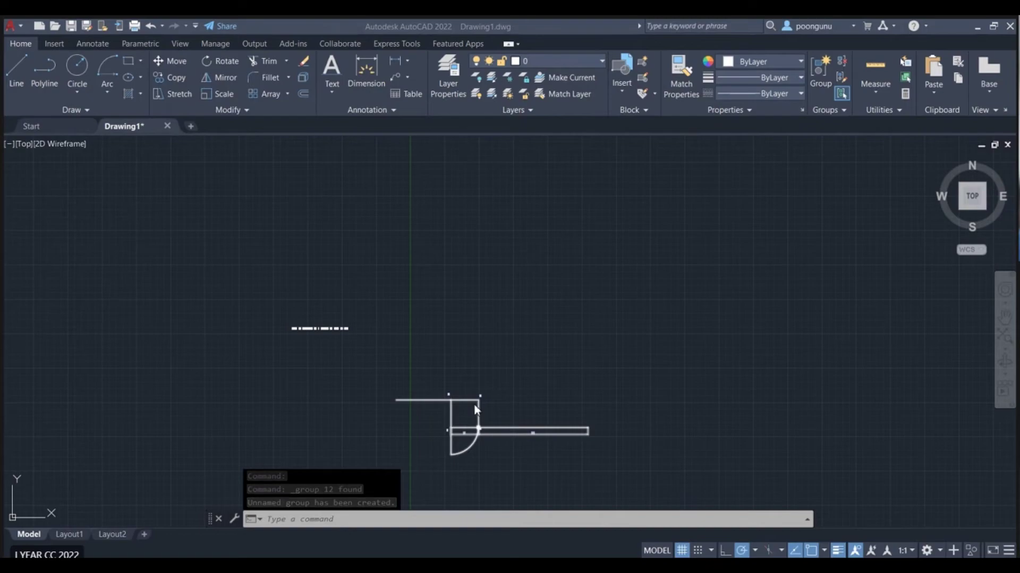
left_click(489, 431)
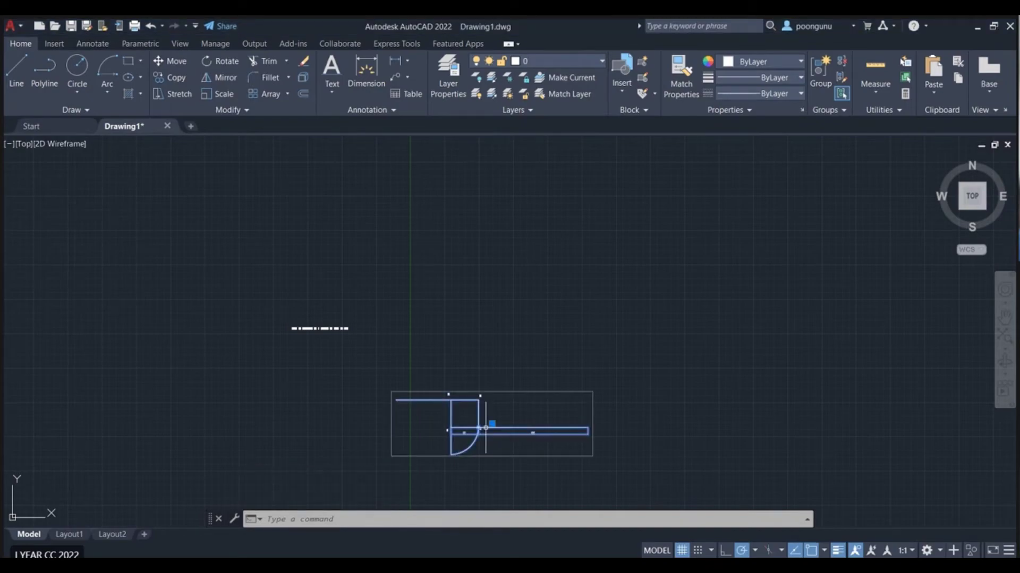
left_click(492, 424)
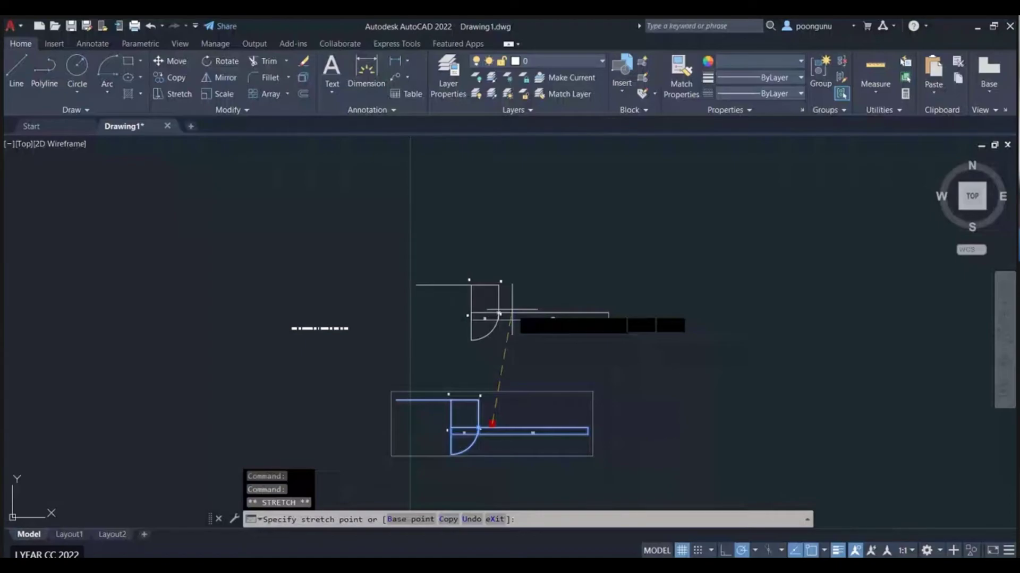
key("Escape")
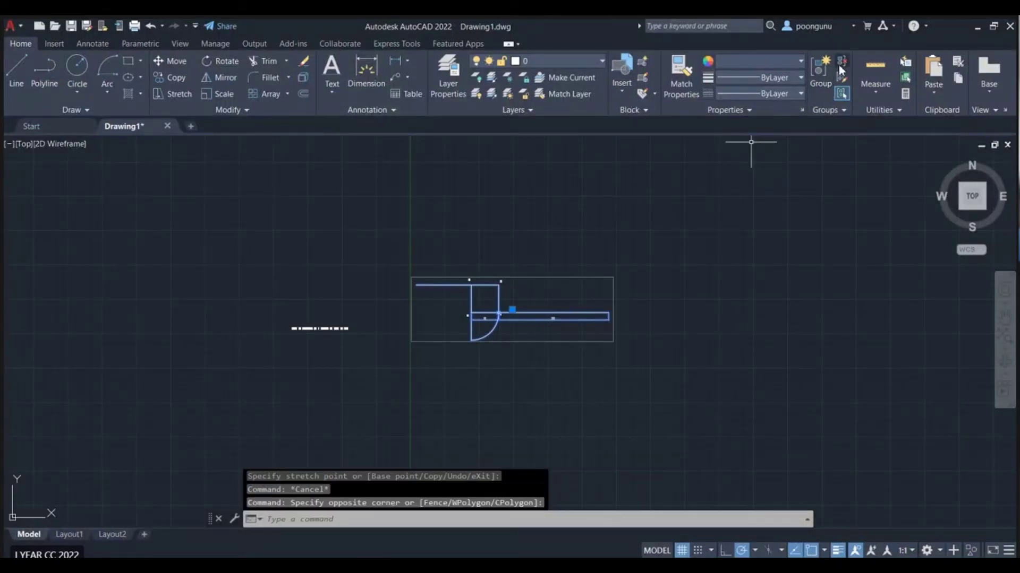
left_click(844, 64)
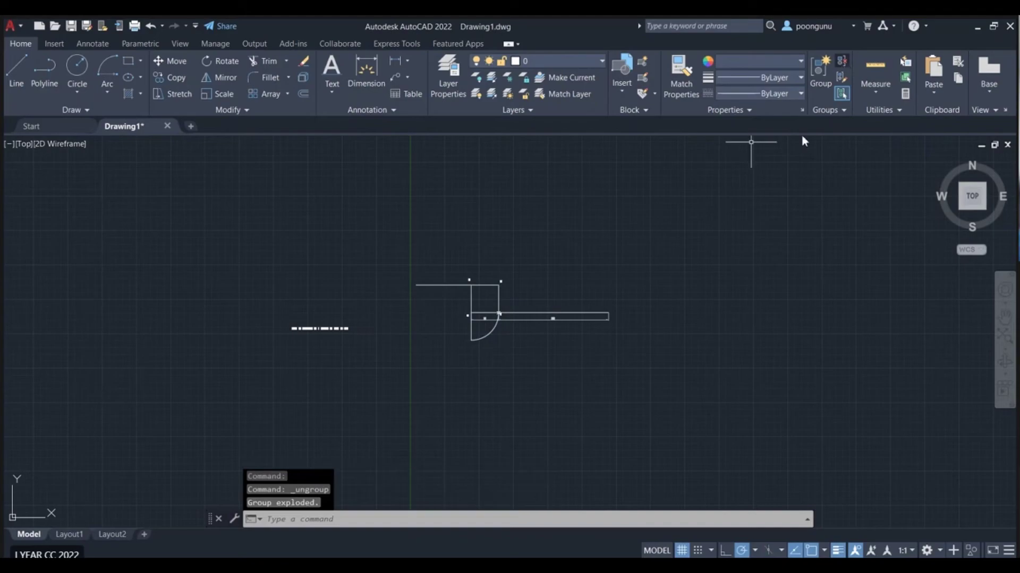
key("Escape")
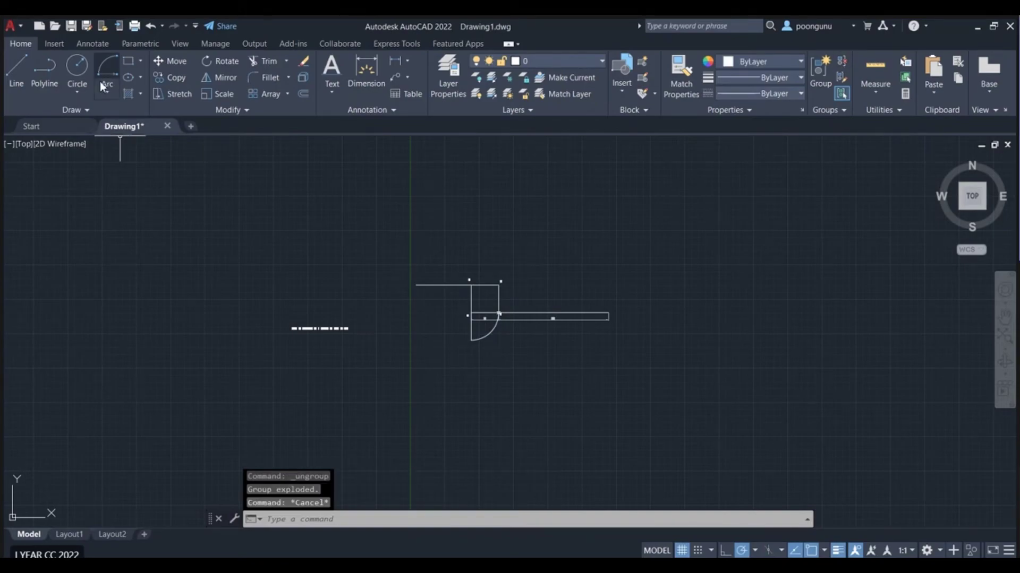
Draw an arc centred on corner D from the first arc's end to the extended top line
left_click(103, 85)
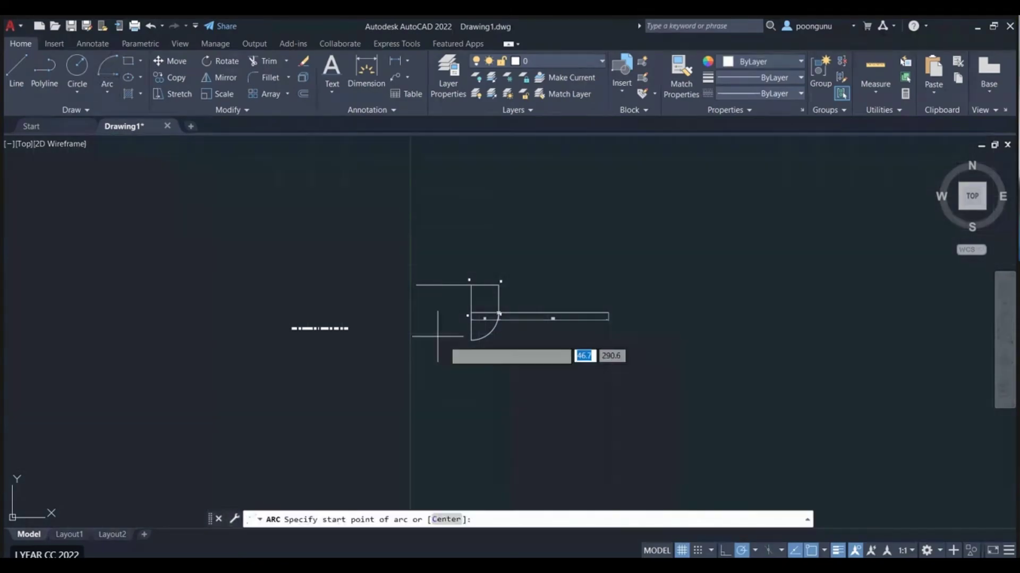
scroll(470, 342, "up", 3)
left_click(469, 345)
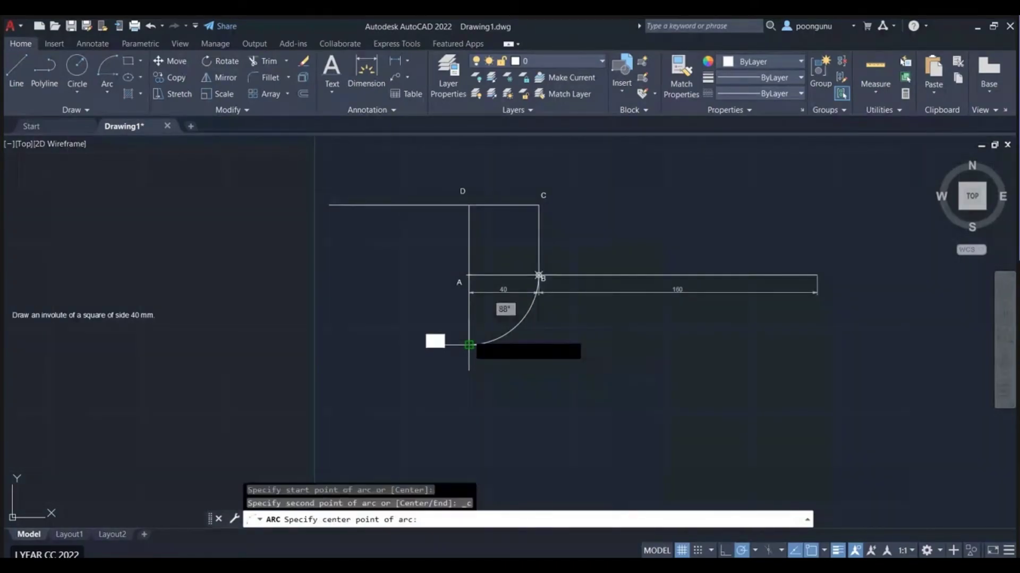
left_click(469, 205)
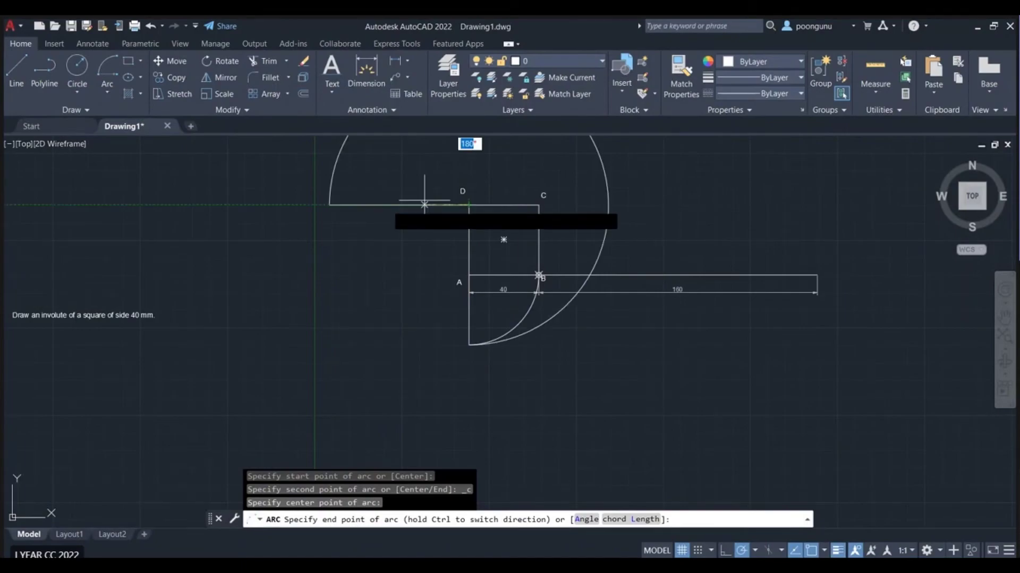
left_click(329, 205)
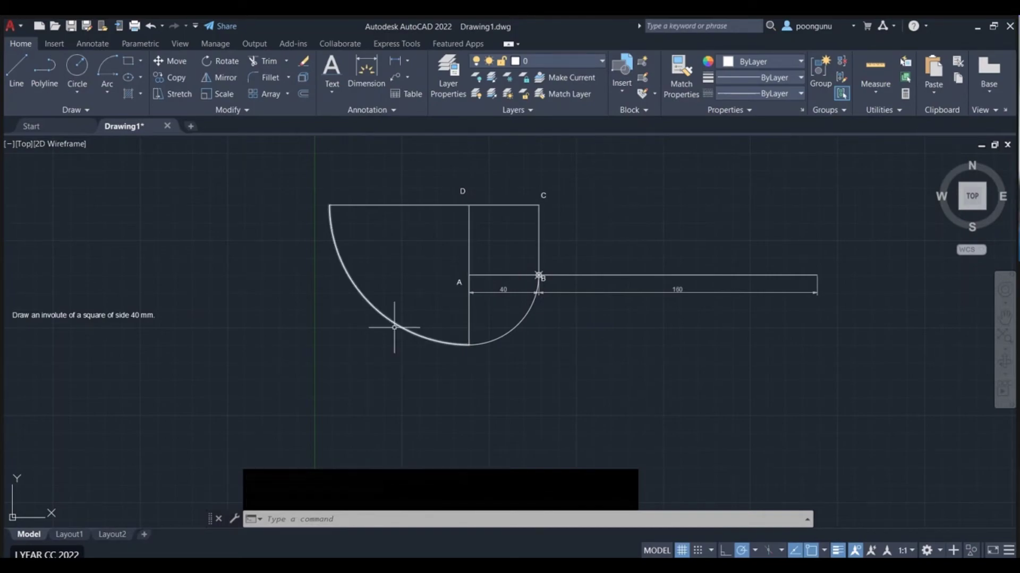
scroll(387, 287, "down", 2)
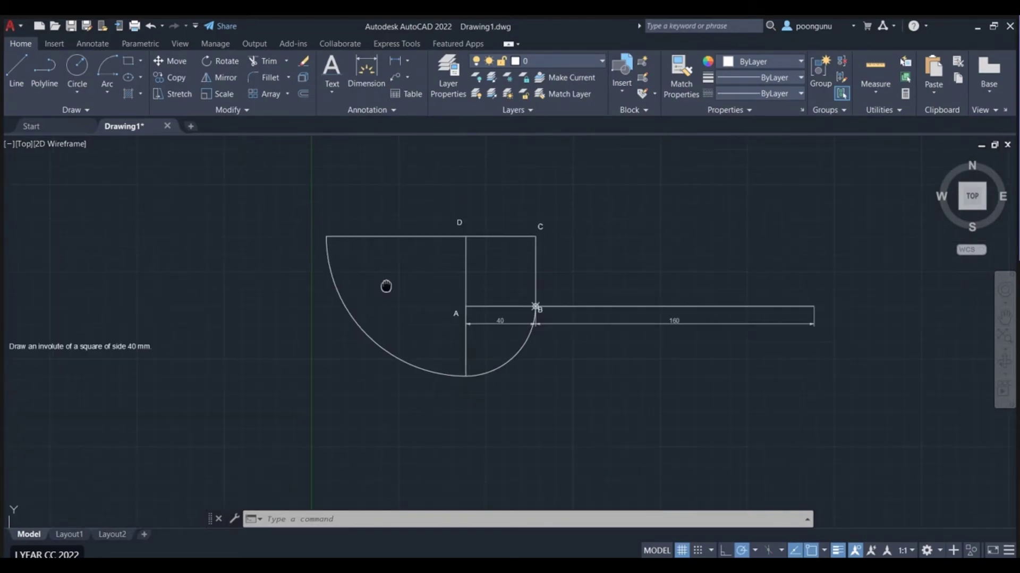
Draw a 120 mm vertical line upward from corner C
left_click(14, 79)
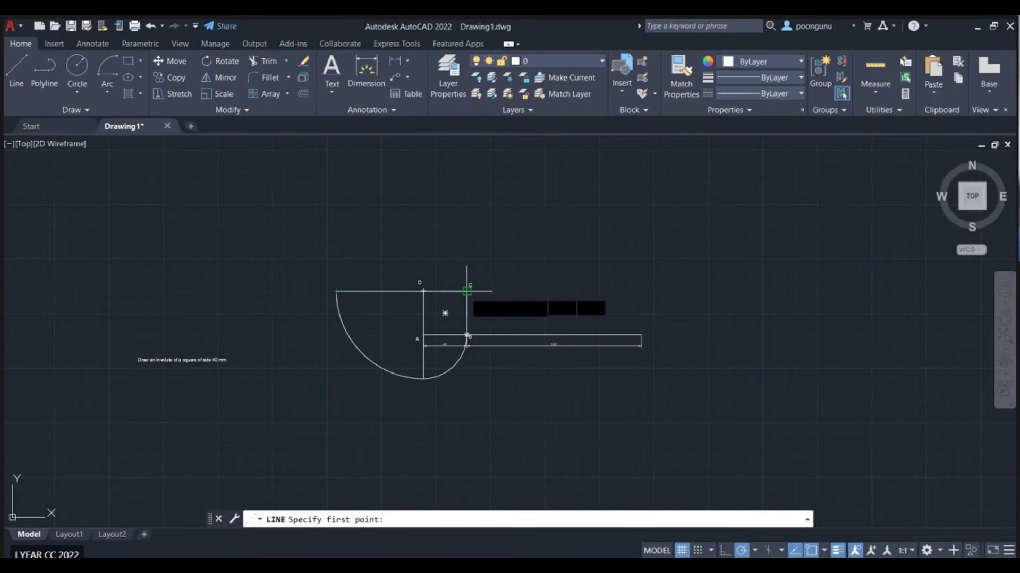
left_click(466, 291)
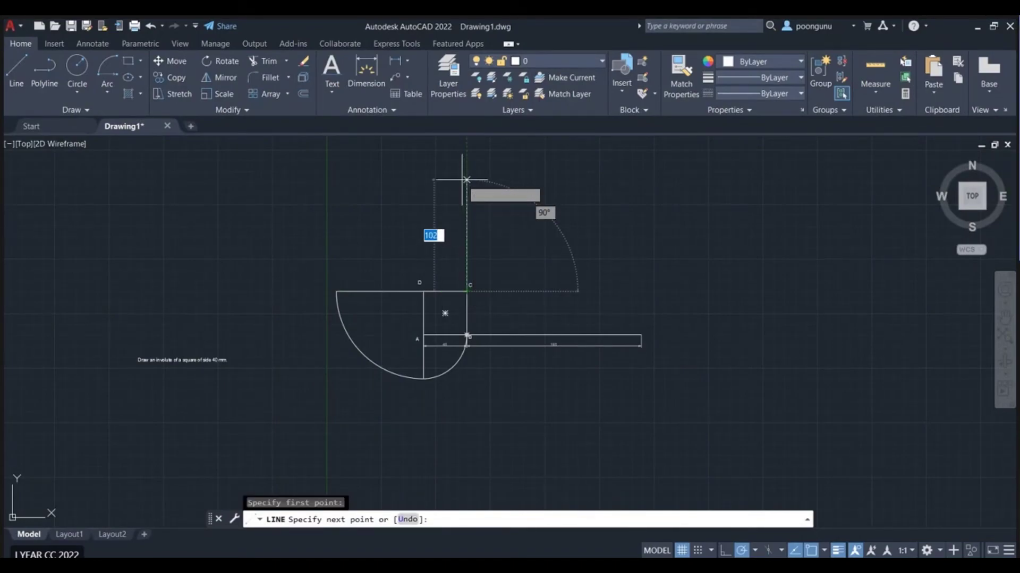
type("120")
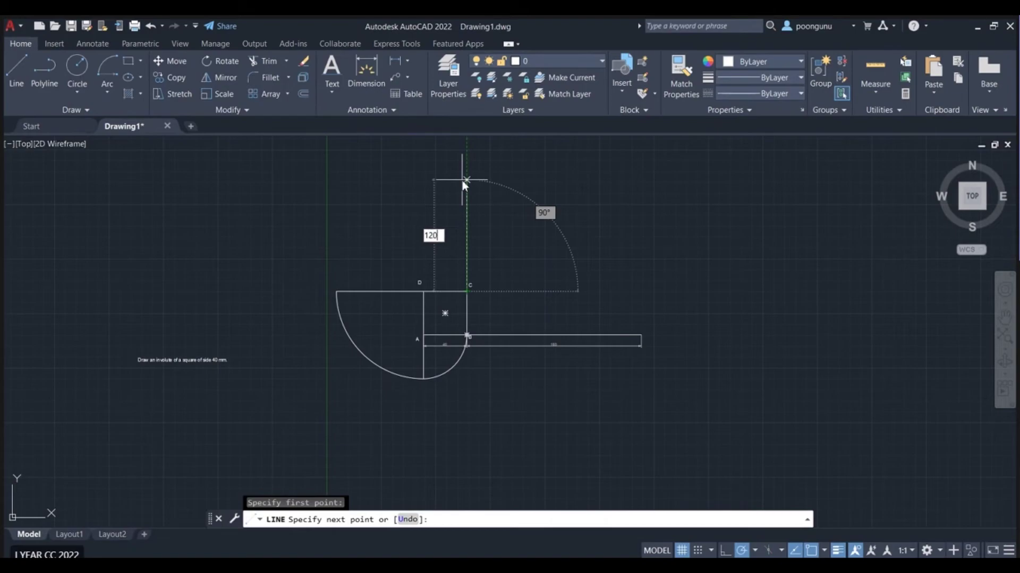
key("Return")
key("Escape")
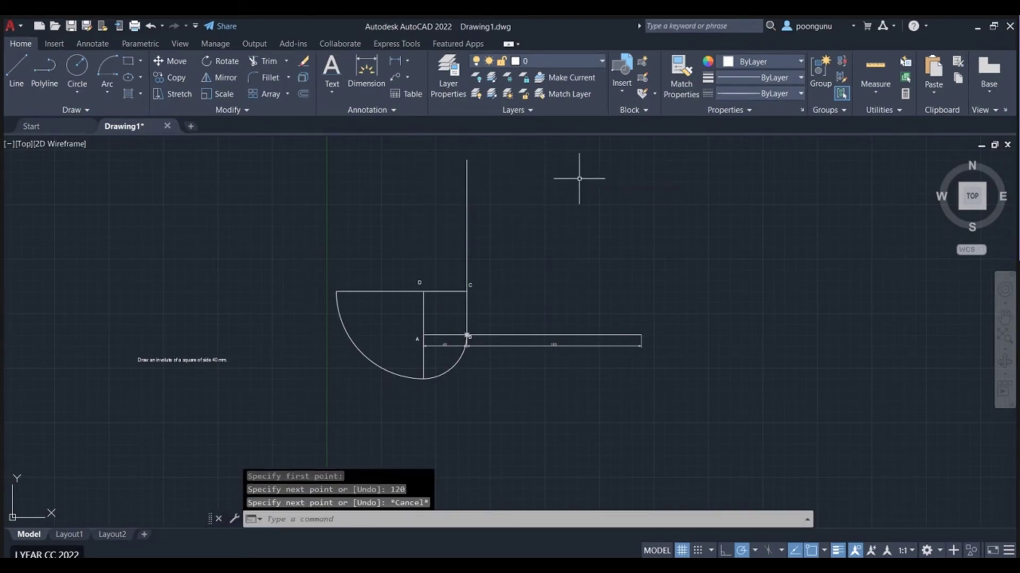
Add a start-centre-end arc centred on C from the top line's left end to the 120 mm line's top
left_click(106, 90)
left_click(131, 144)
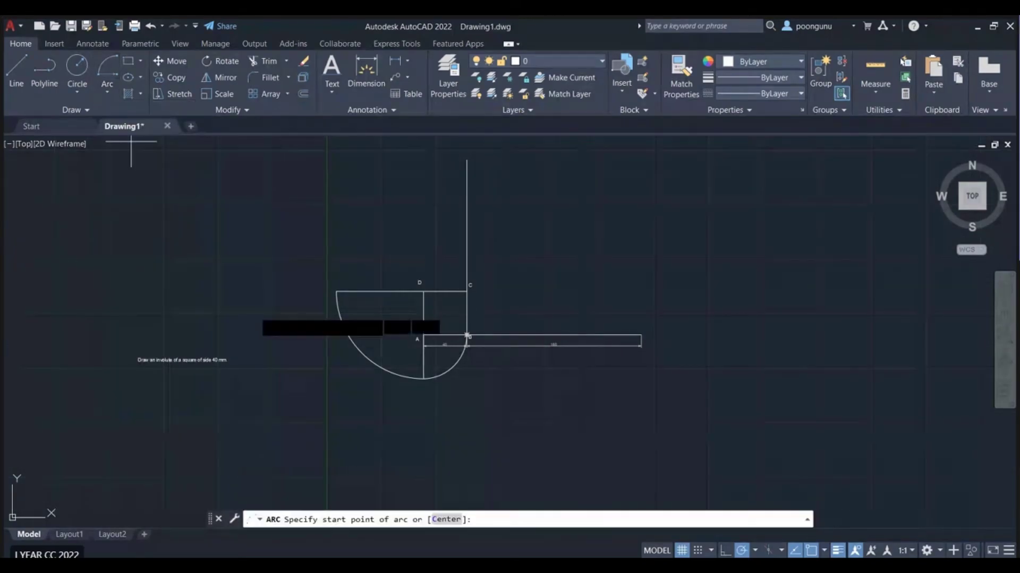
left_click(335, 291)
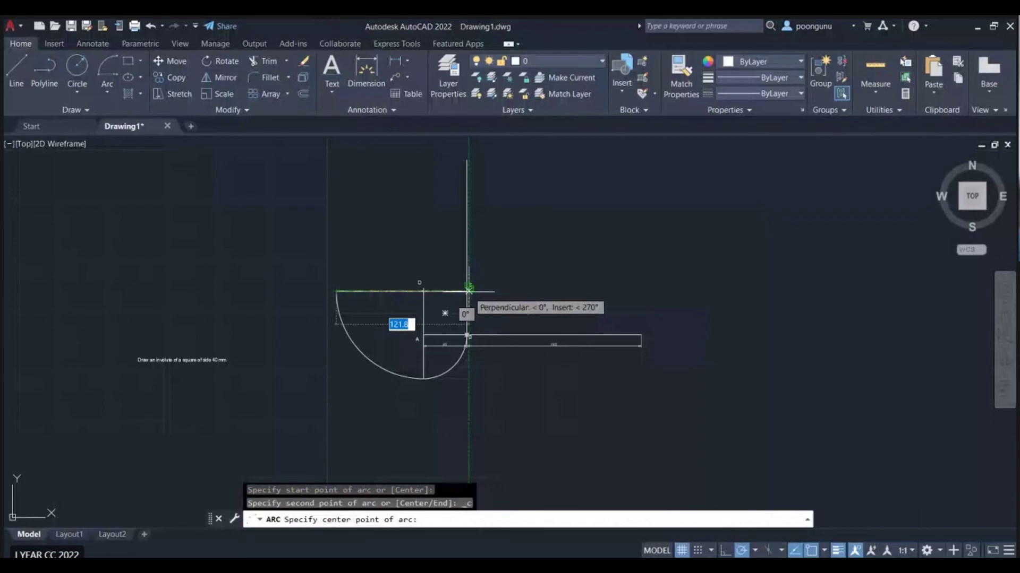
left_click(468, 289)
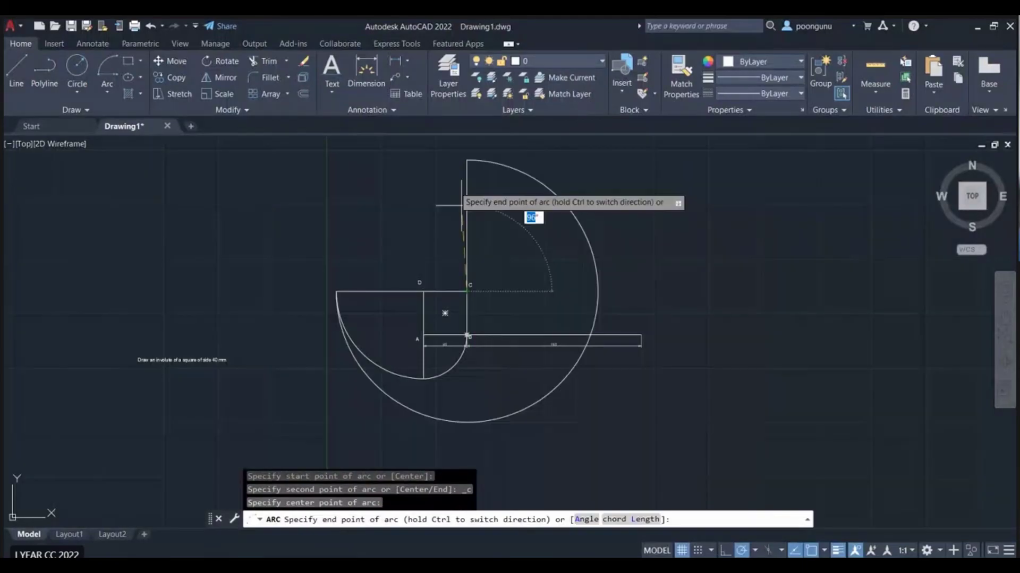
left_click(467, 160)
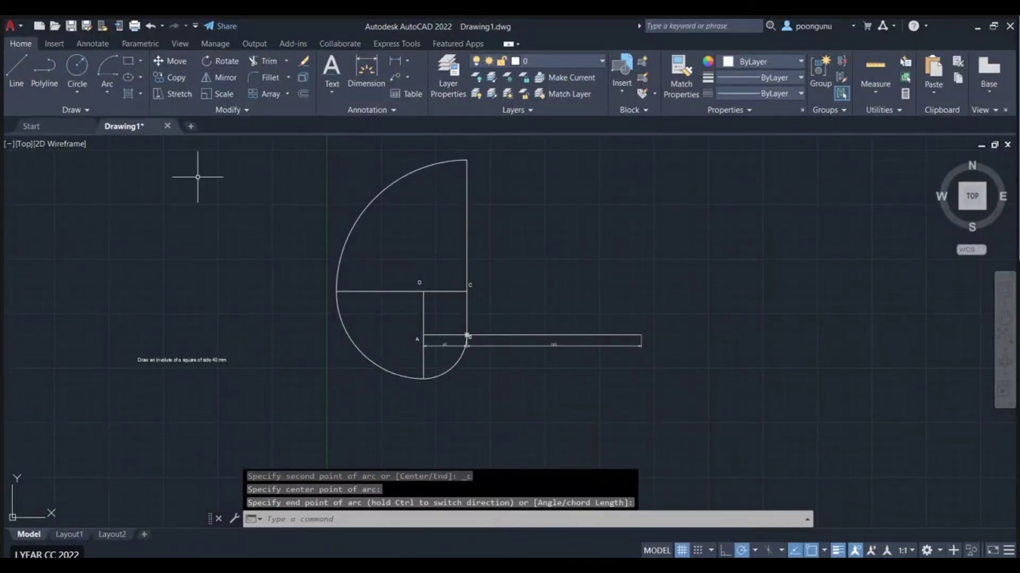
Add the final arc centred on B, from the vertical line's top to the 160 mm line's end
left_click(107, 93)
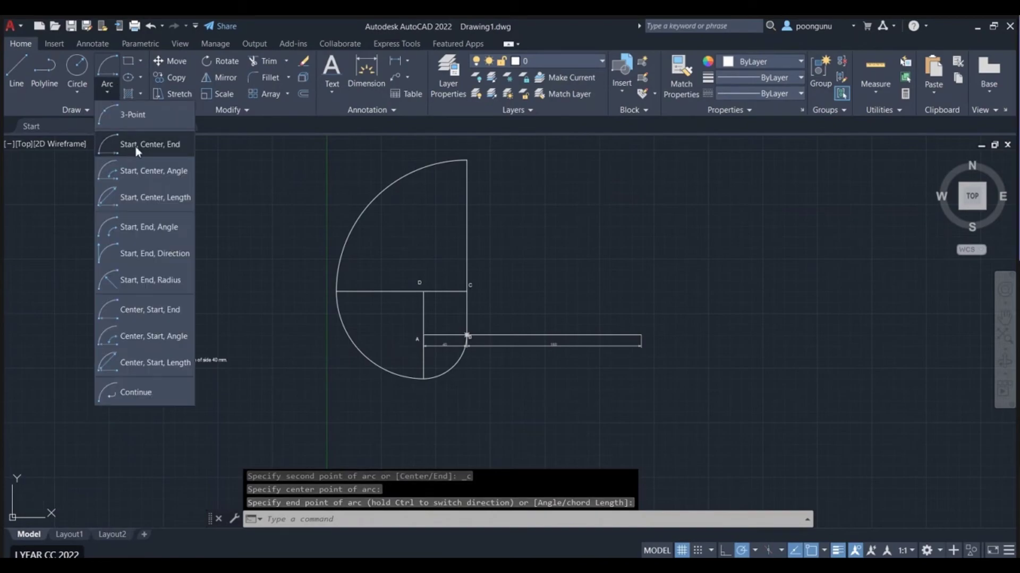
left_click(135, 144)
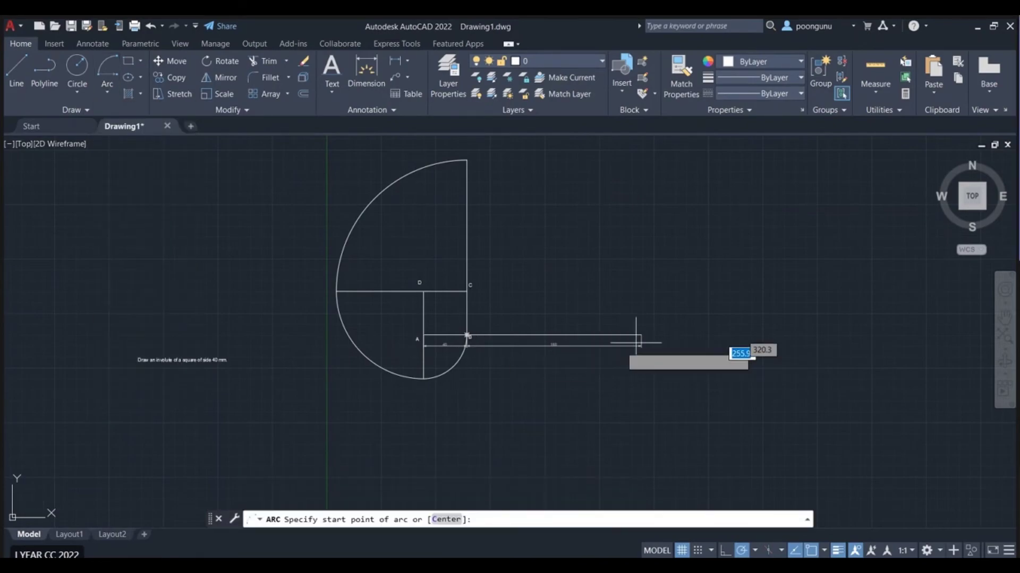
left_click(467, 160)
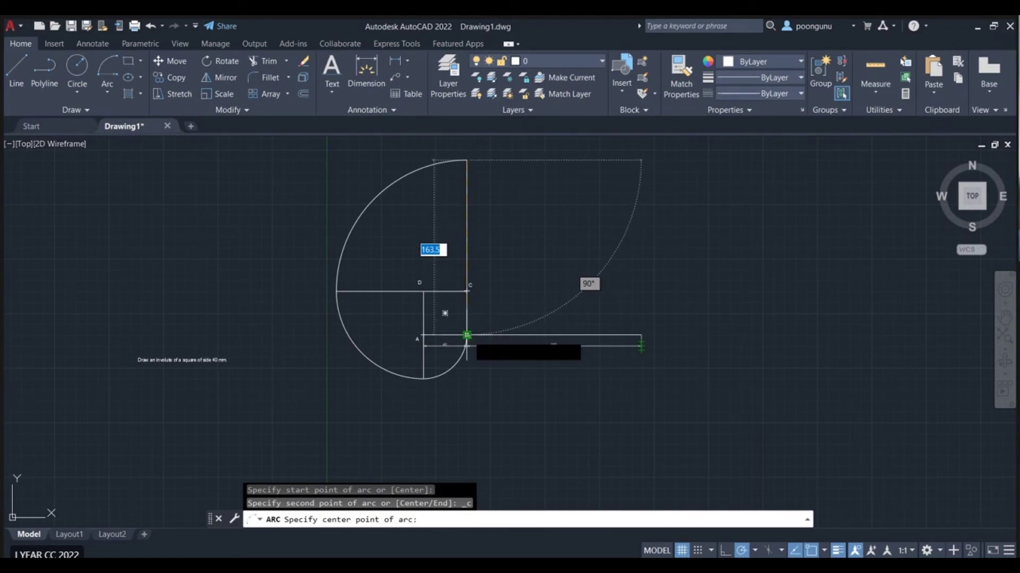
left_click(466, 335)
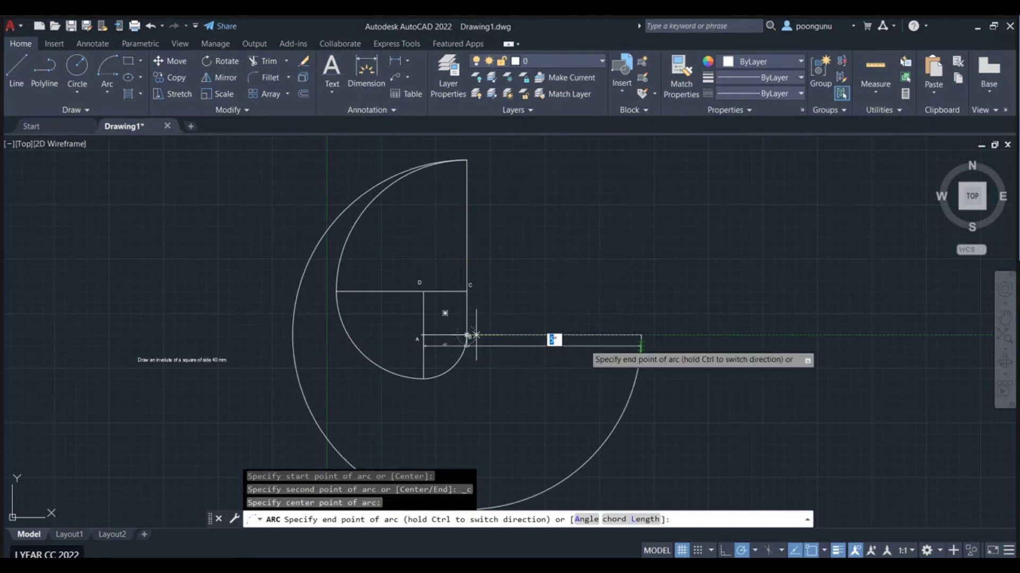
left_click(641, 335)
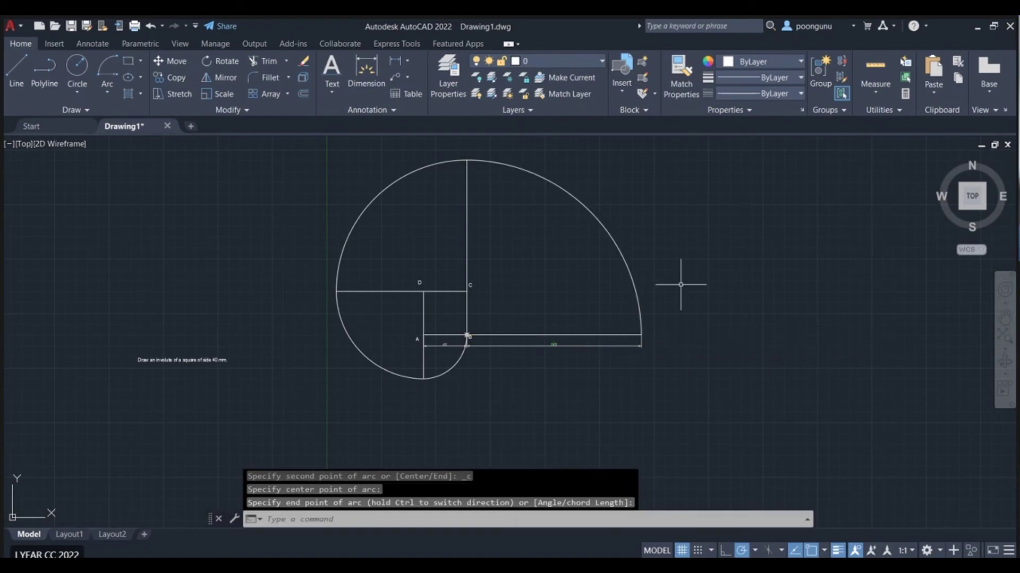
left_click(606, 231)
Select all four spiral arcs and set them to Yellow with a 0.30 mm lineweight
left_click(364, 210)
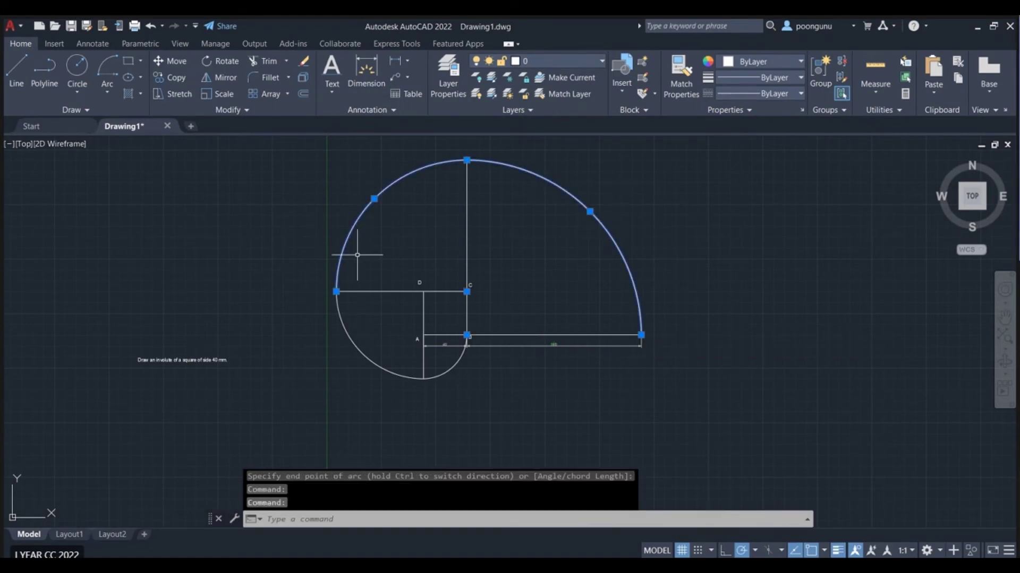
left_click(350, 337)
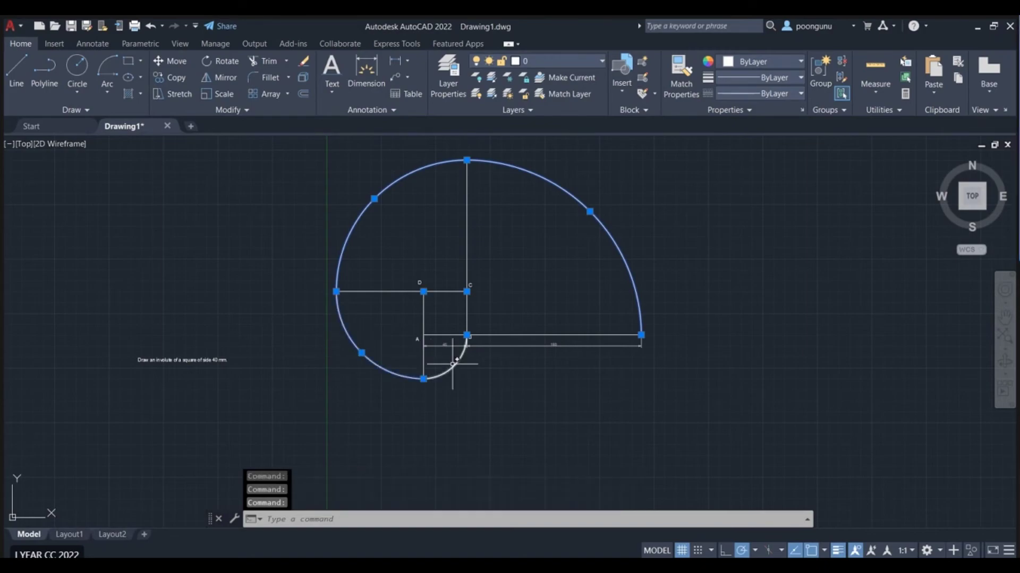
left_click(453, 366)
left_click(753, 62)
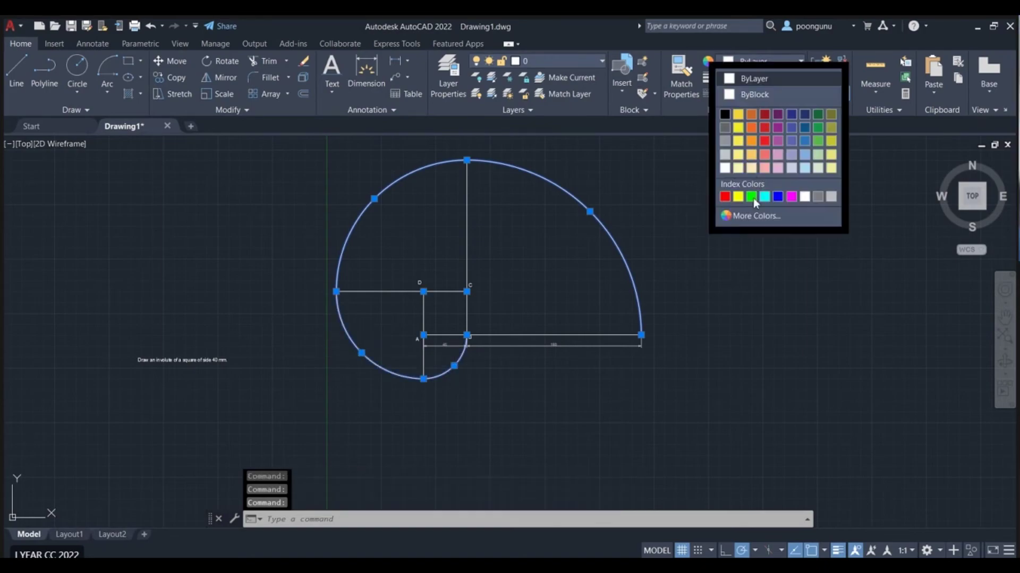
left_click(741, 198)
left_click(748, 77)
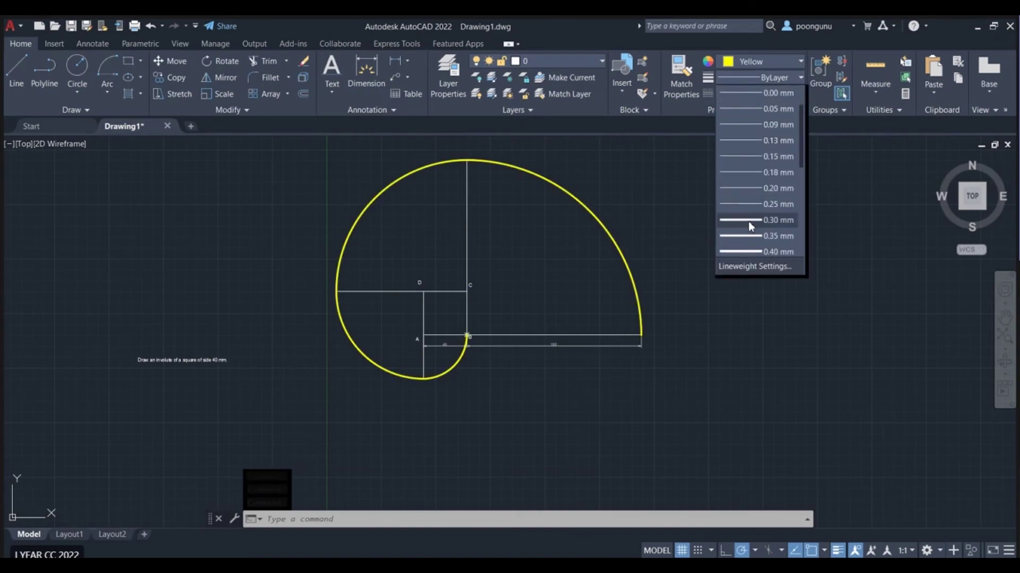
left_click(748, 220)
key("Escape")
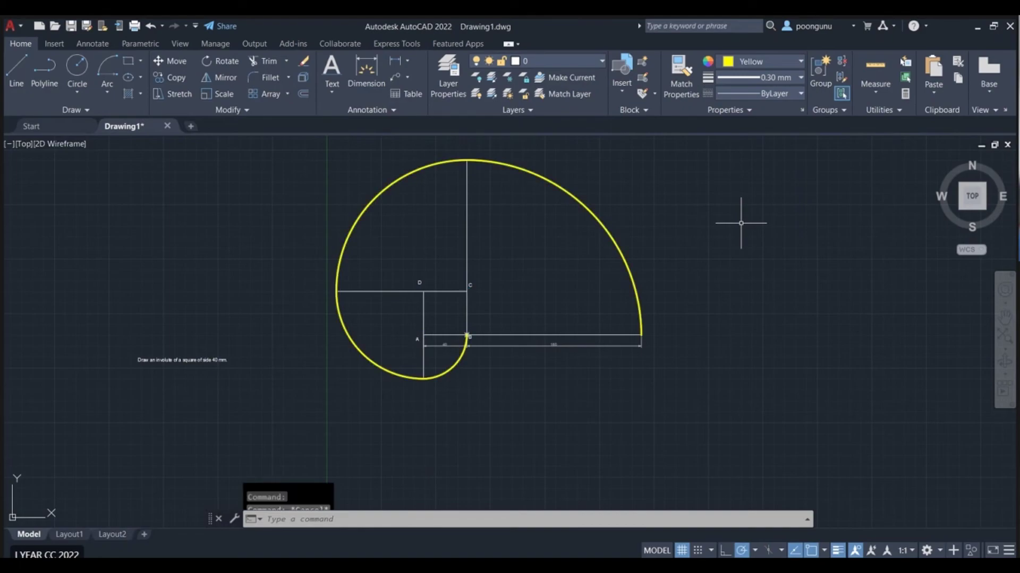